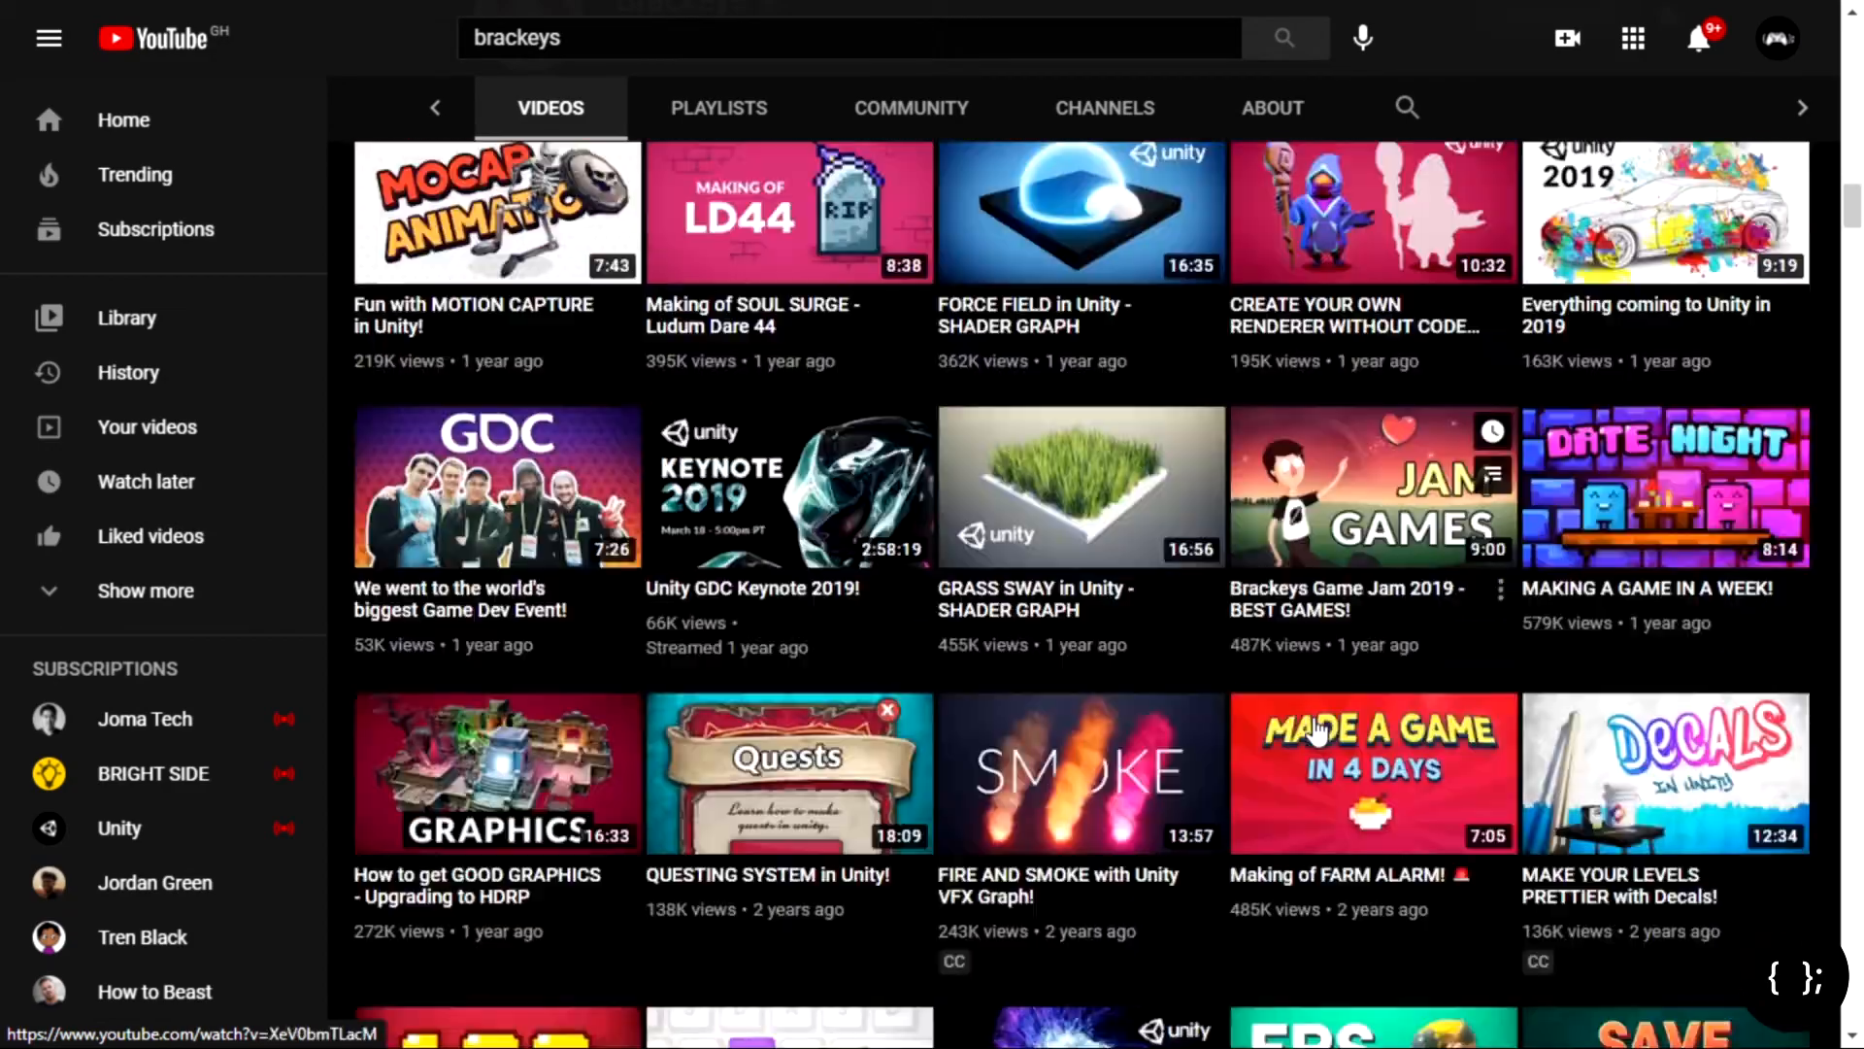
# Step: Scroll down unity3d.com and go to the store page listing the Personal, Plus and Pro plans
pyautogui.scroll(-20, 1317, 724)
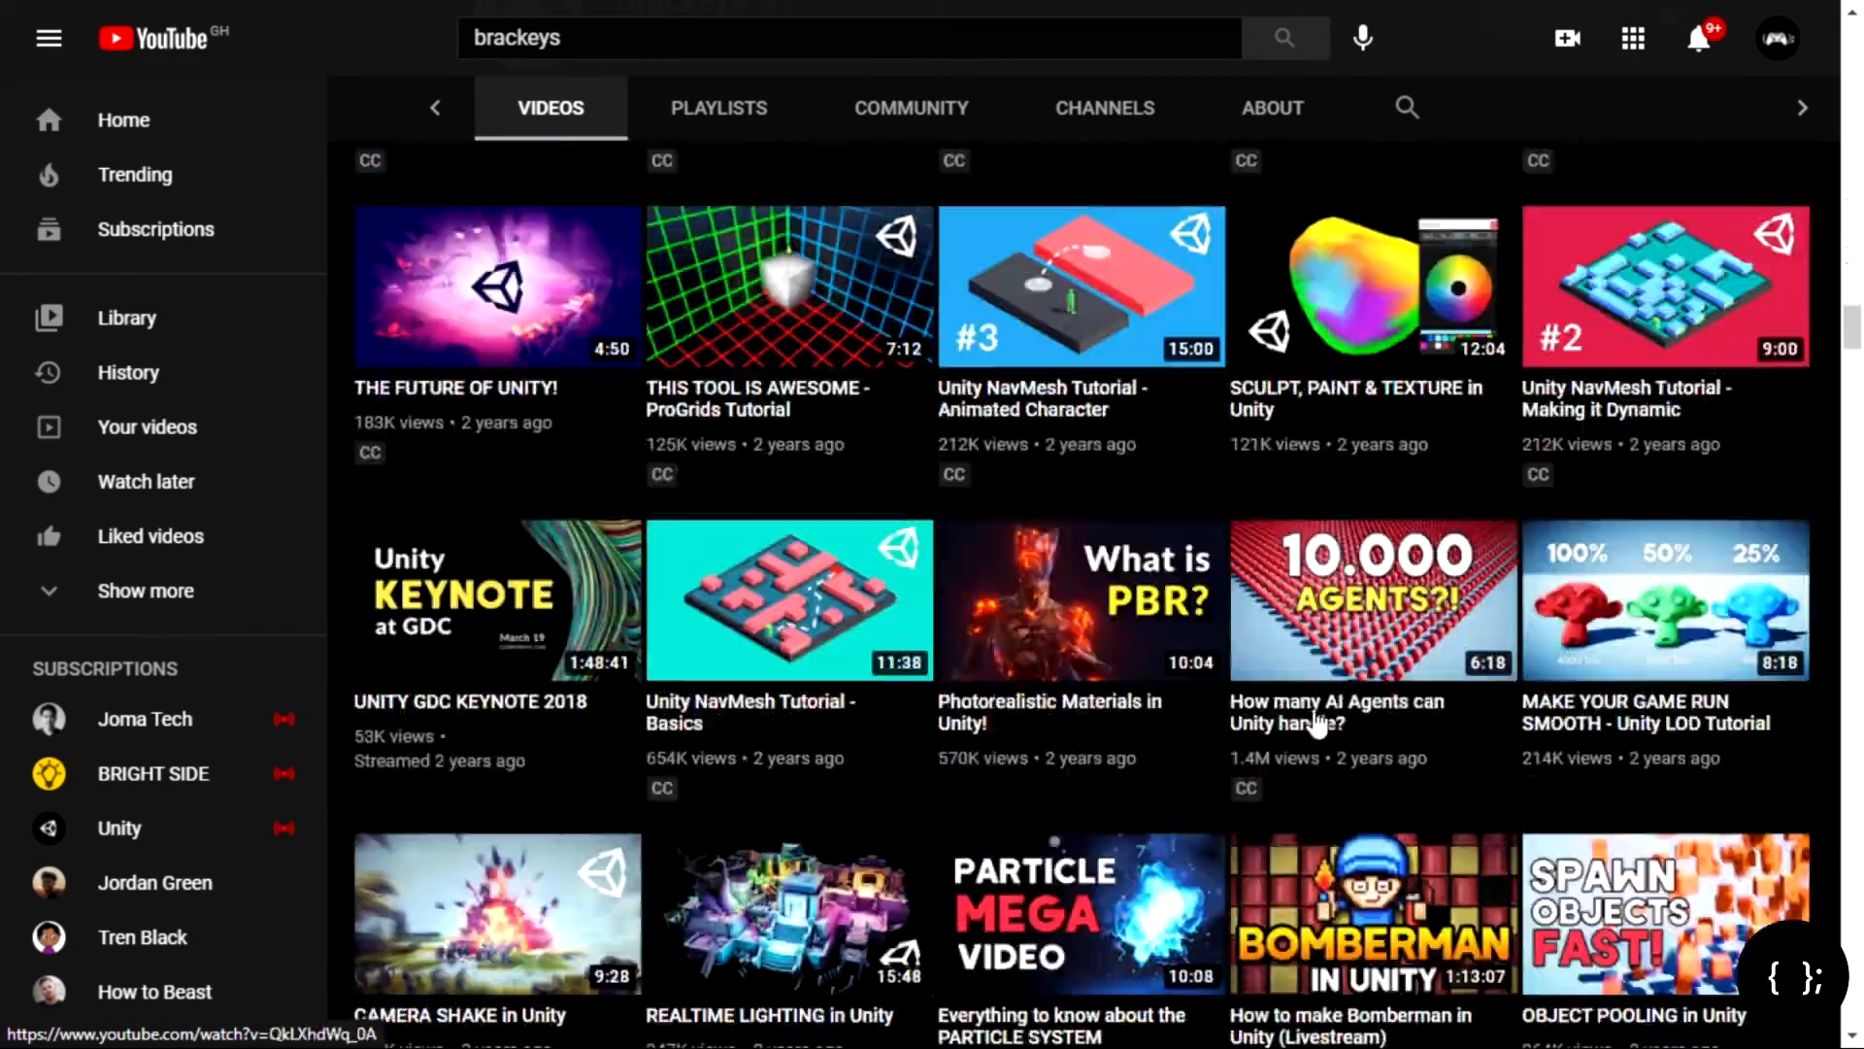
pyautogui.scroll(-20, 1317, 723)
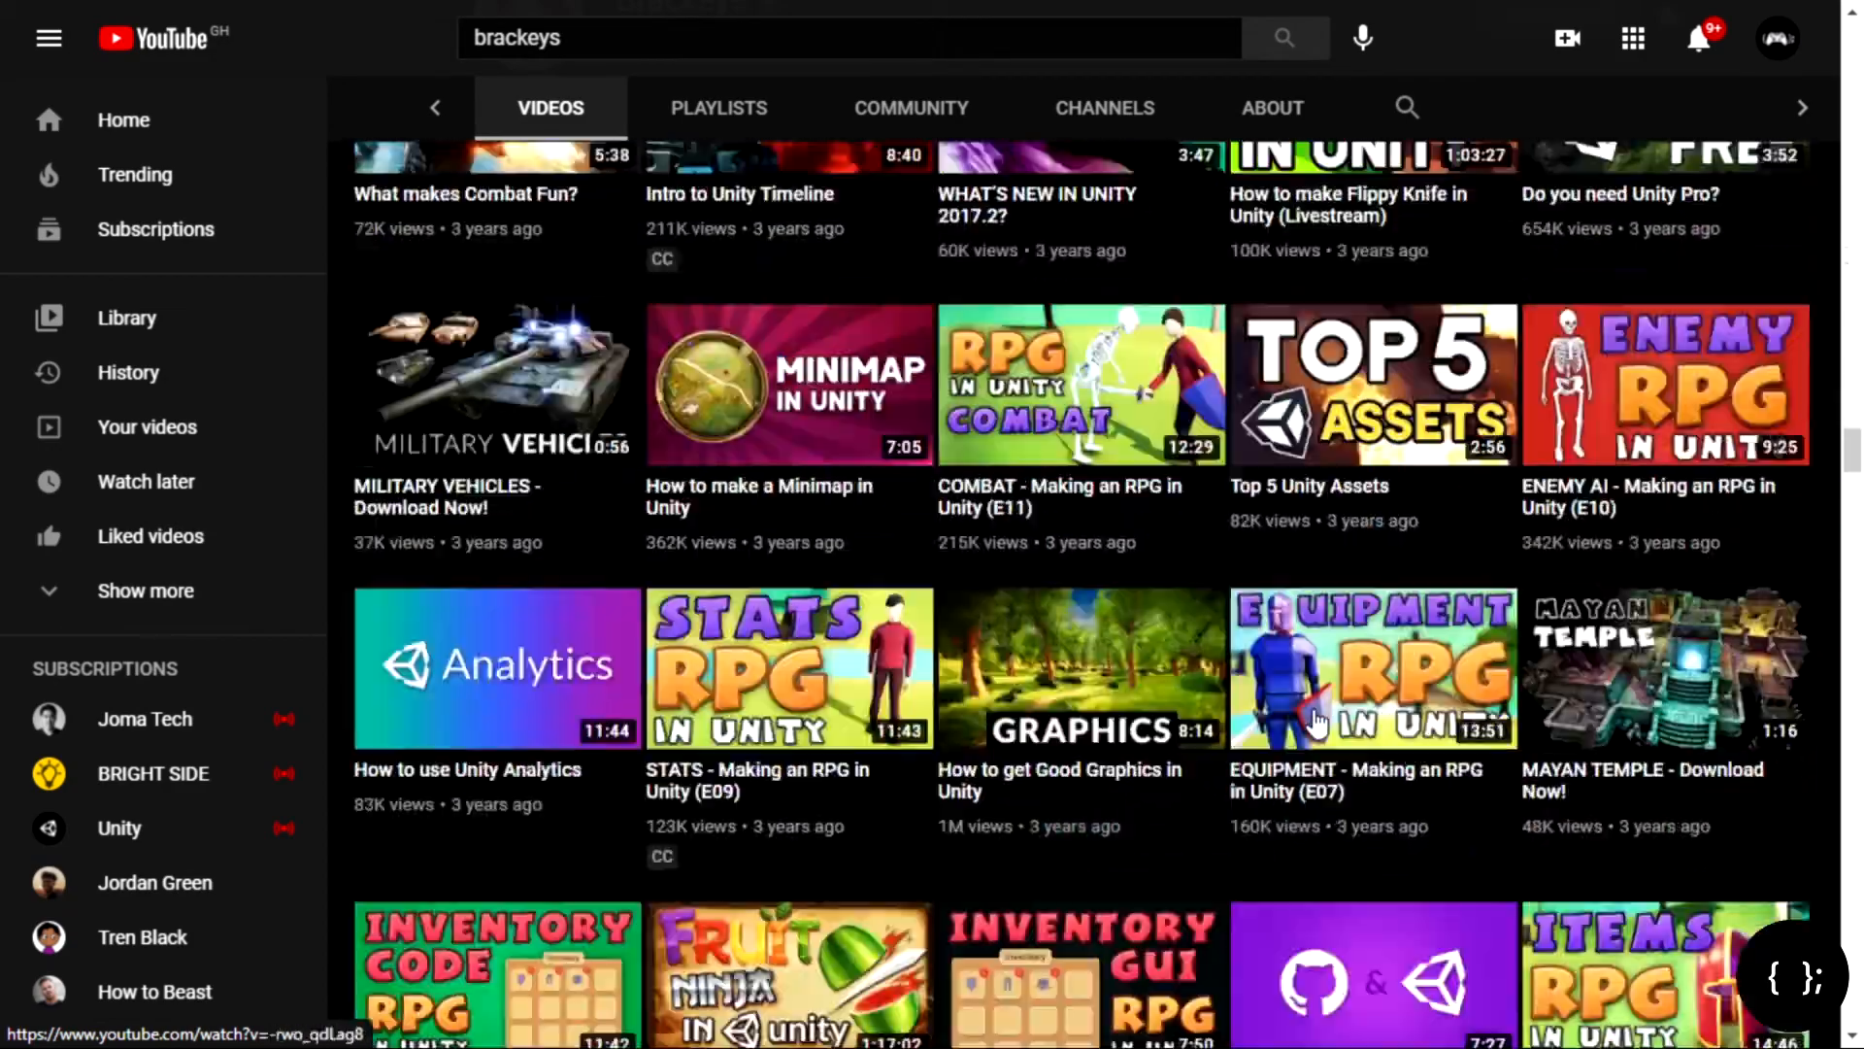
pyautogui.scroll(-20, 1318, 724)
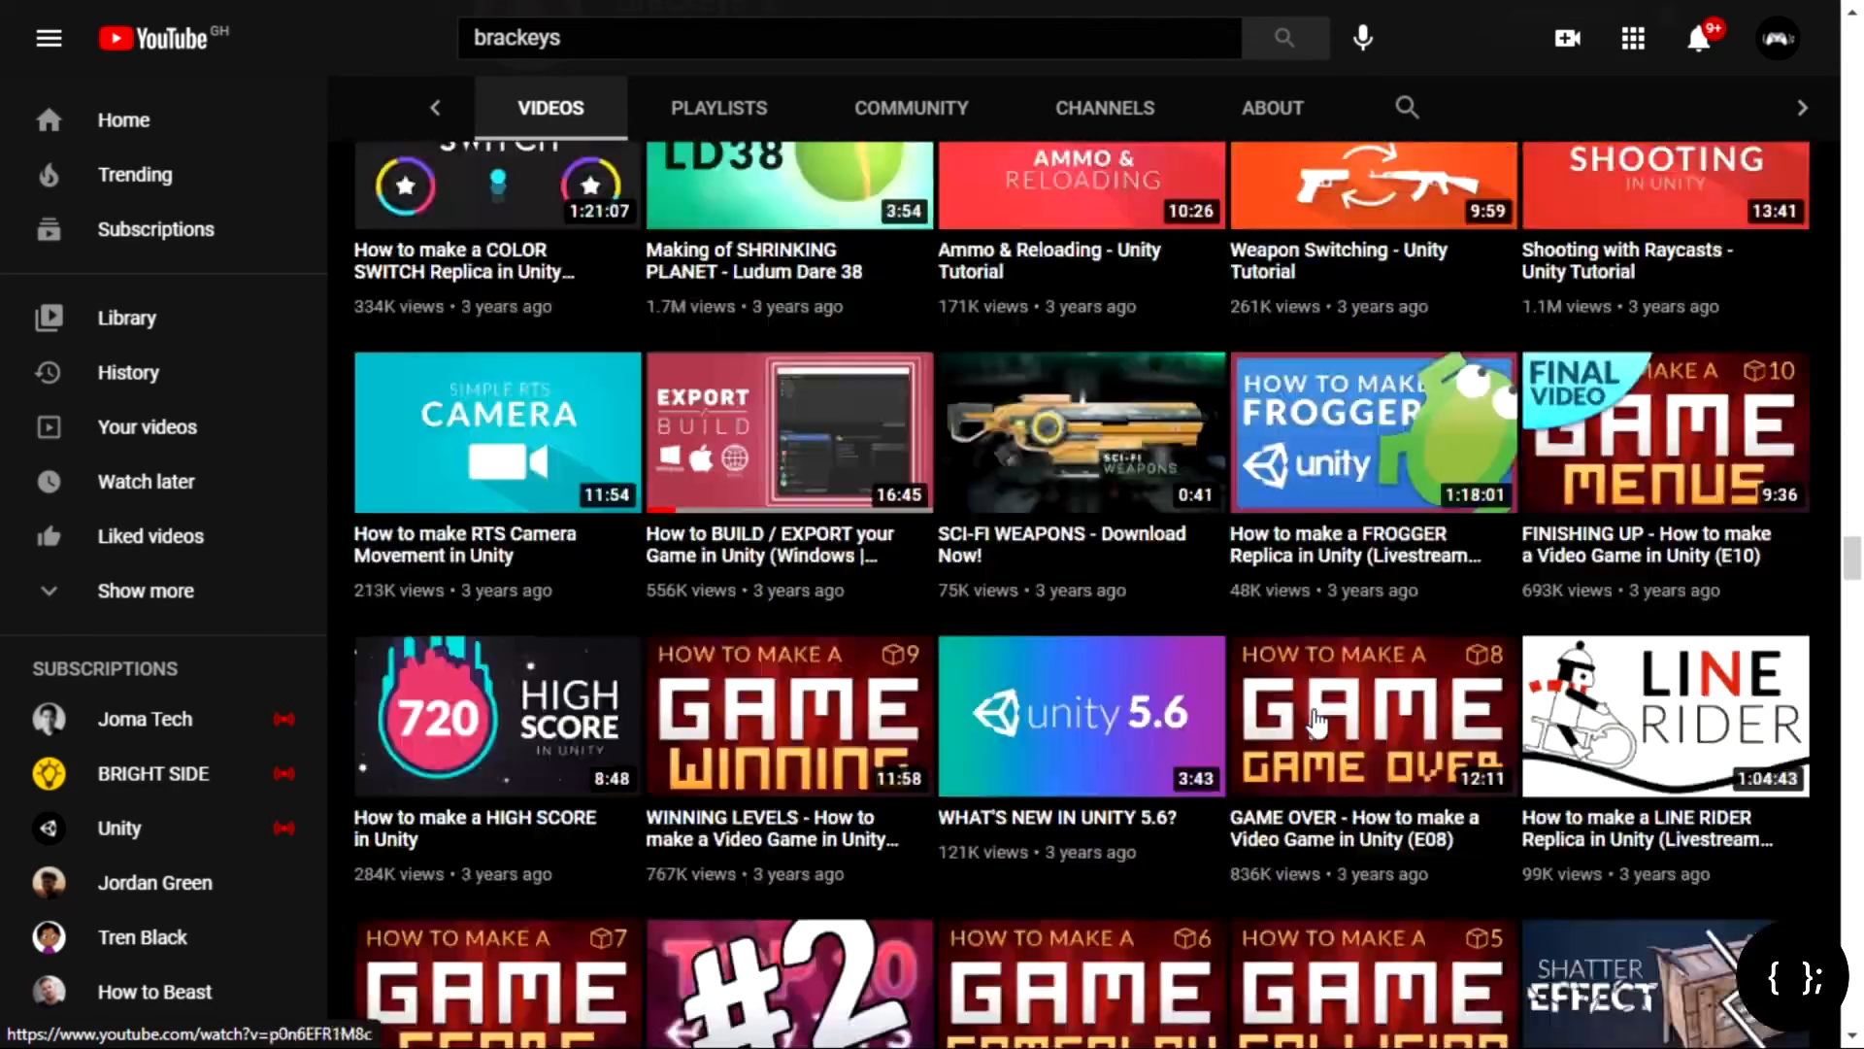
pyautogui.scroll(-20, 1318, 723)
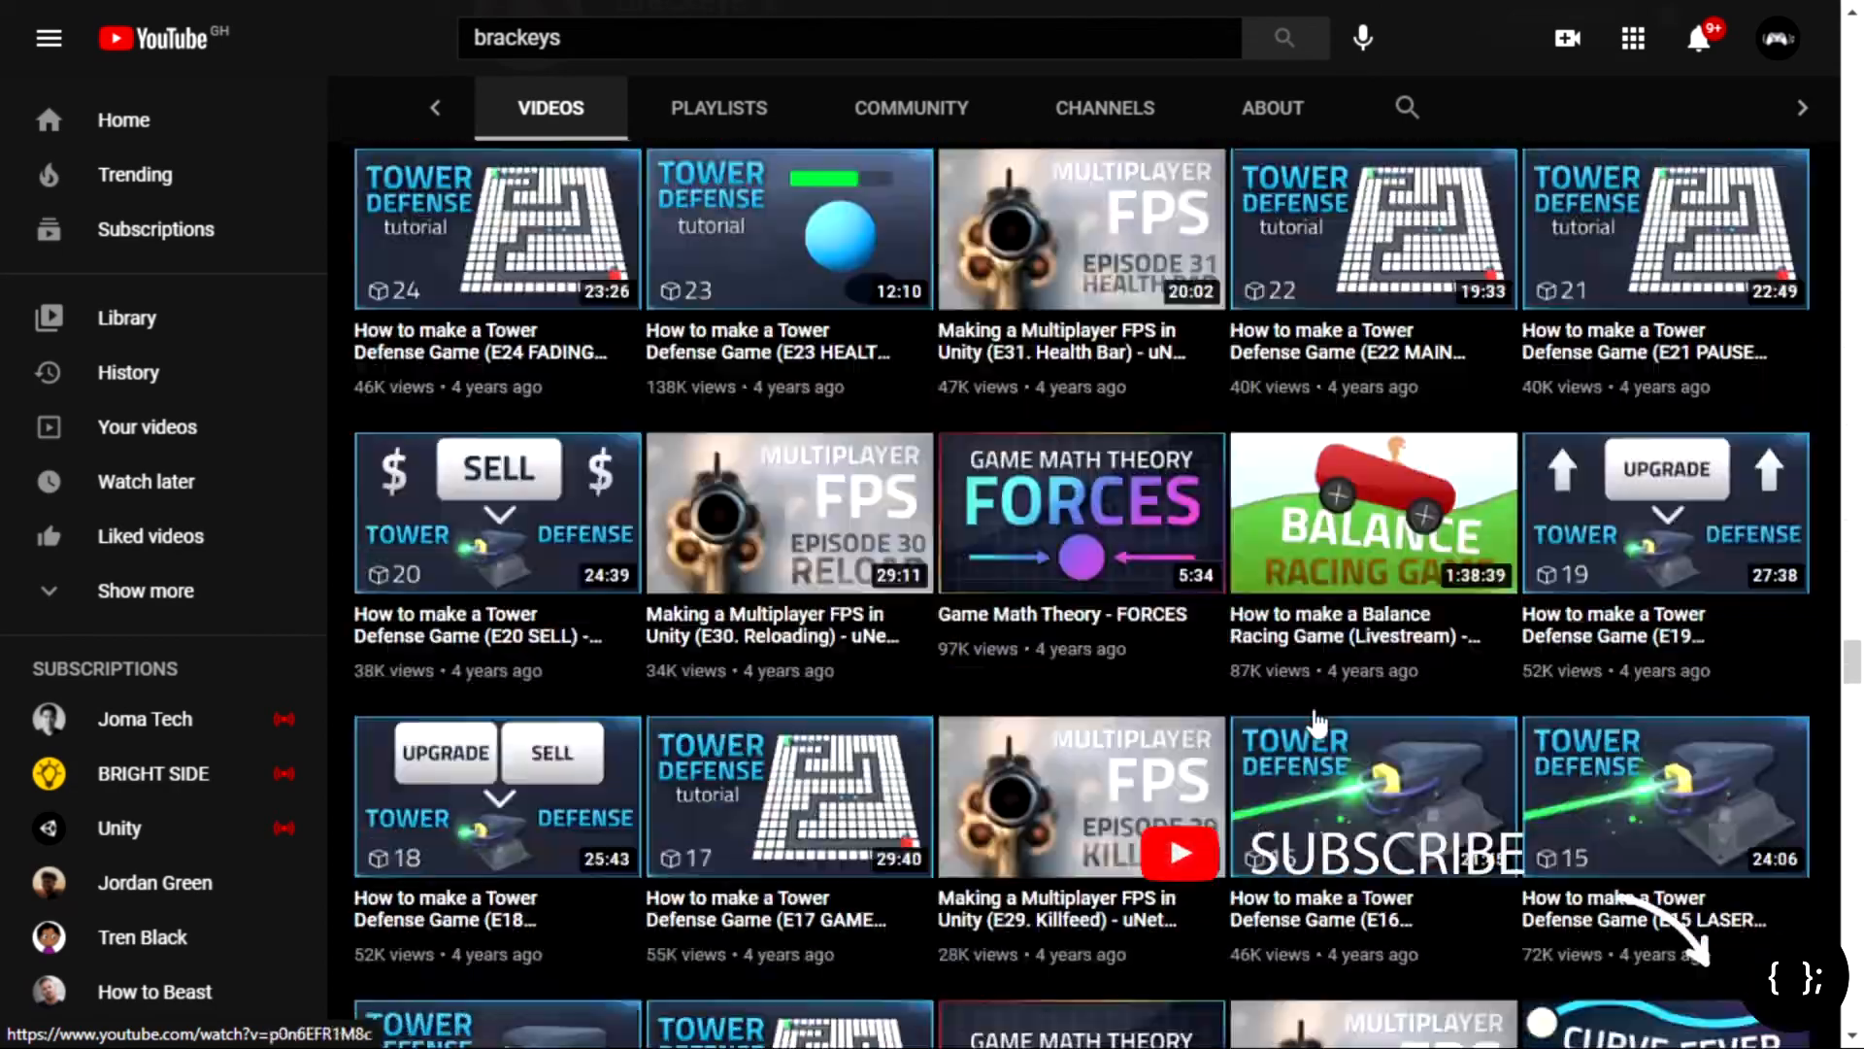
pyautogui.scroll(-5, 1318, 723)
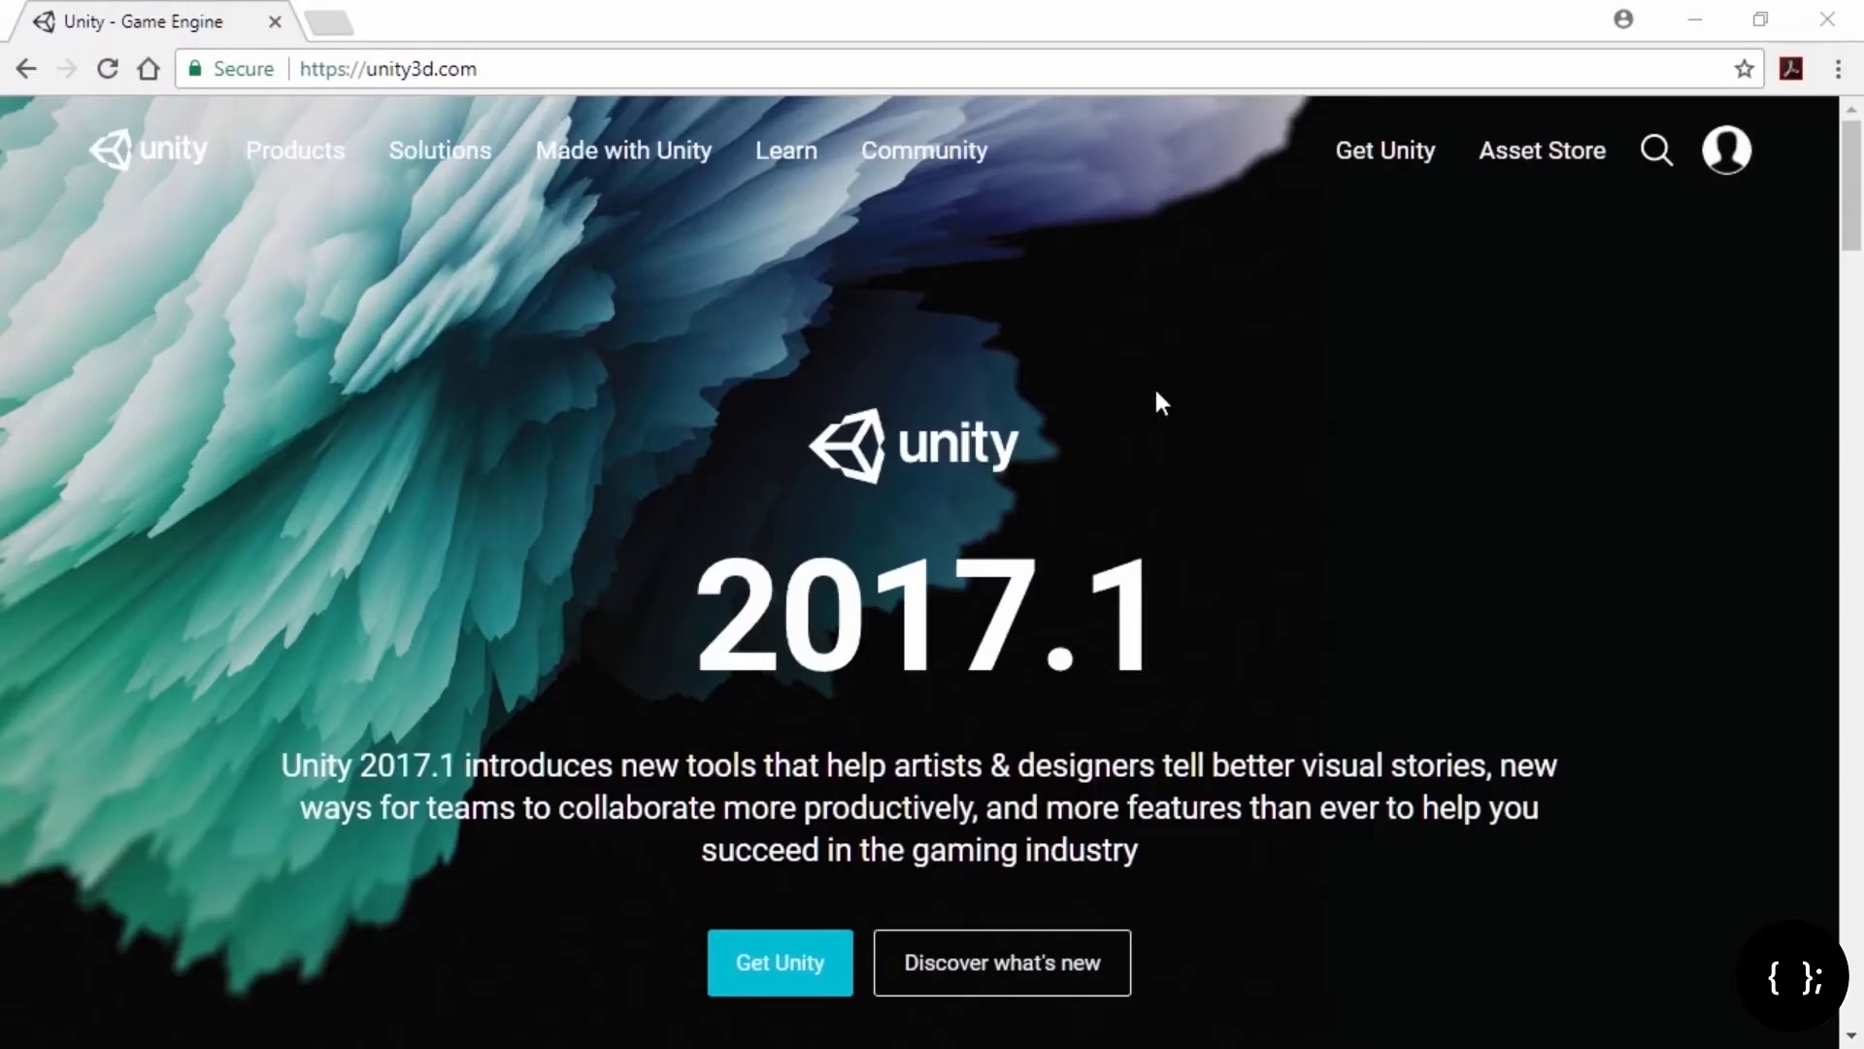
pyautogui.click(1410, 156)
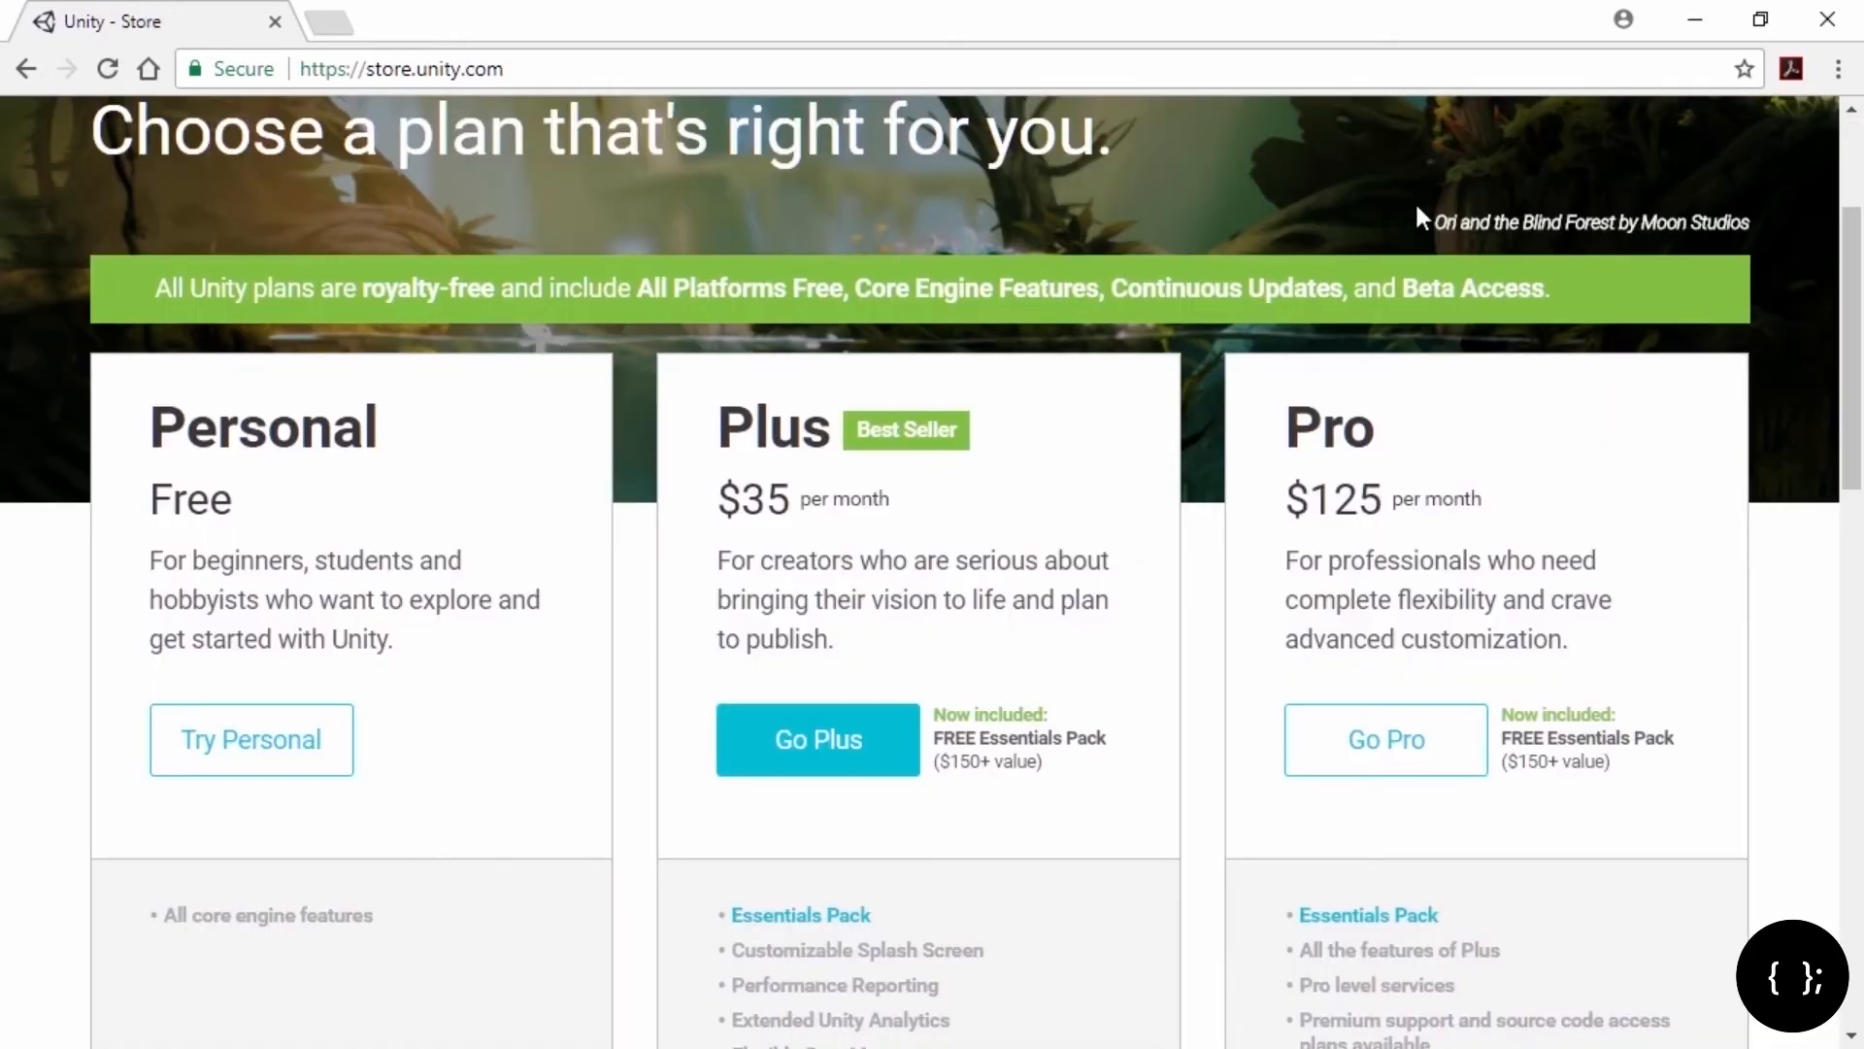
# Step: Pick the free Personal plan, add iOS Build Support, and start installing Unity 2017.1.0f3 to C:\Program Files\Unity
pyautogui.click(252, 746)
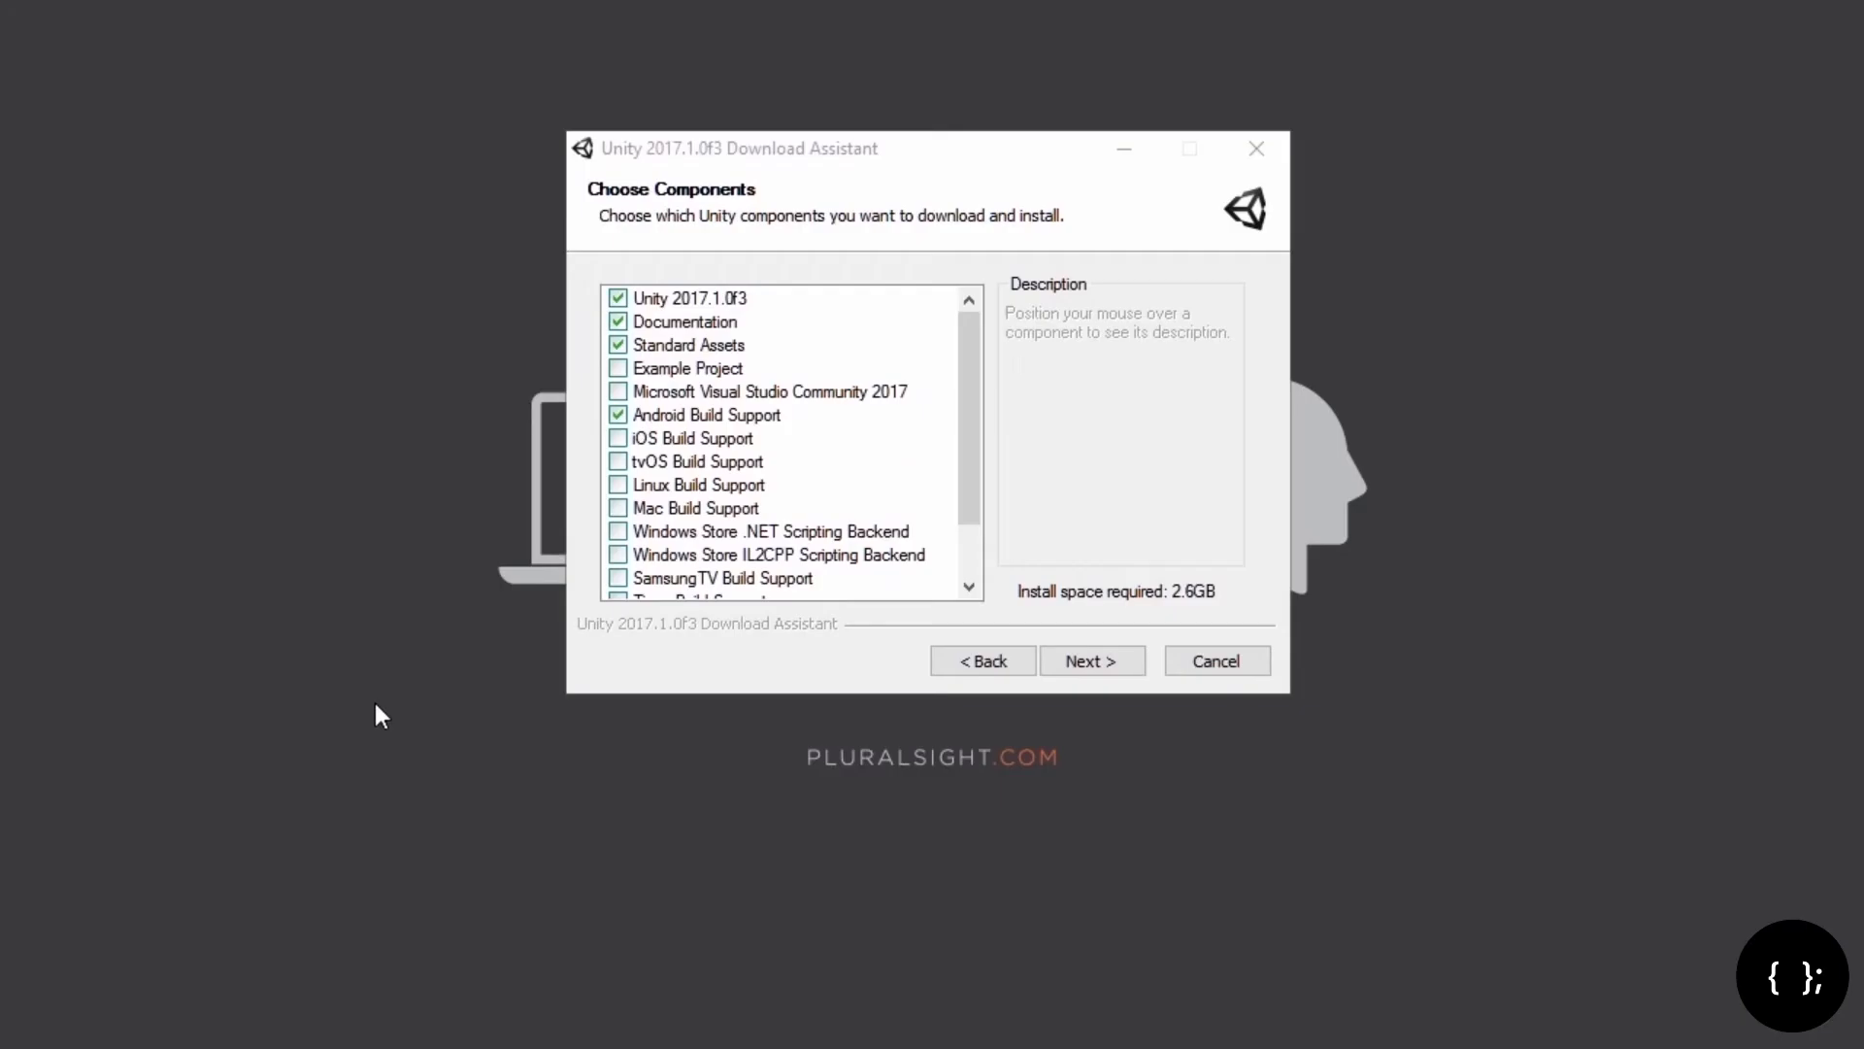
pyautogui.moveTo(986, 342)
pyautogui.mouseDown()
pyautogui.moveTo(982, 391)
pyautogui.moveTo(986, 331)
pyautogui.mouseUp()
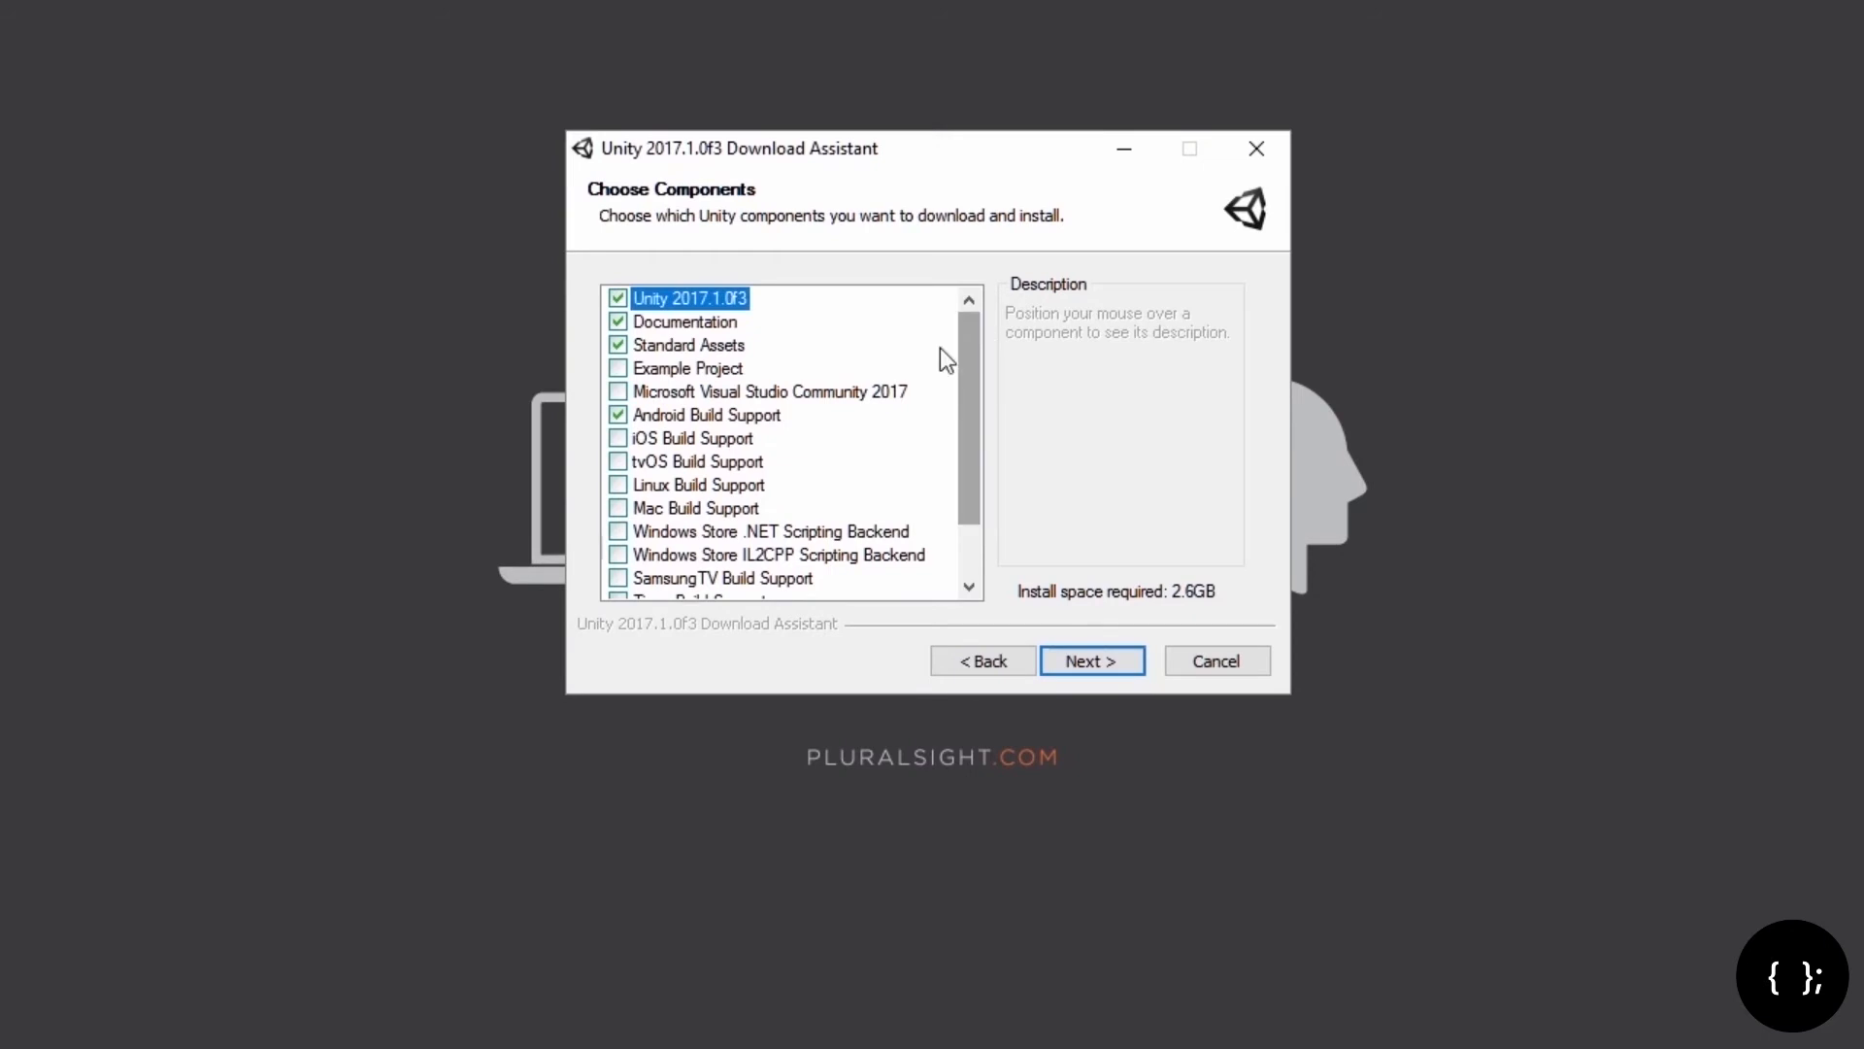
pyautogui.click(622, 439)
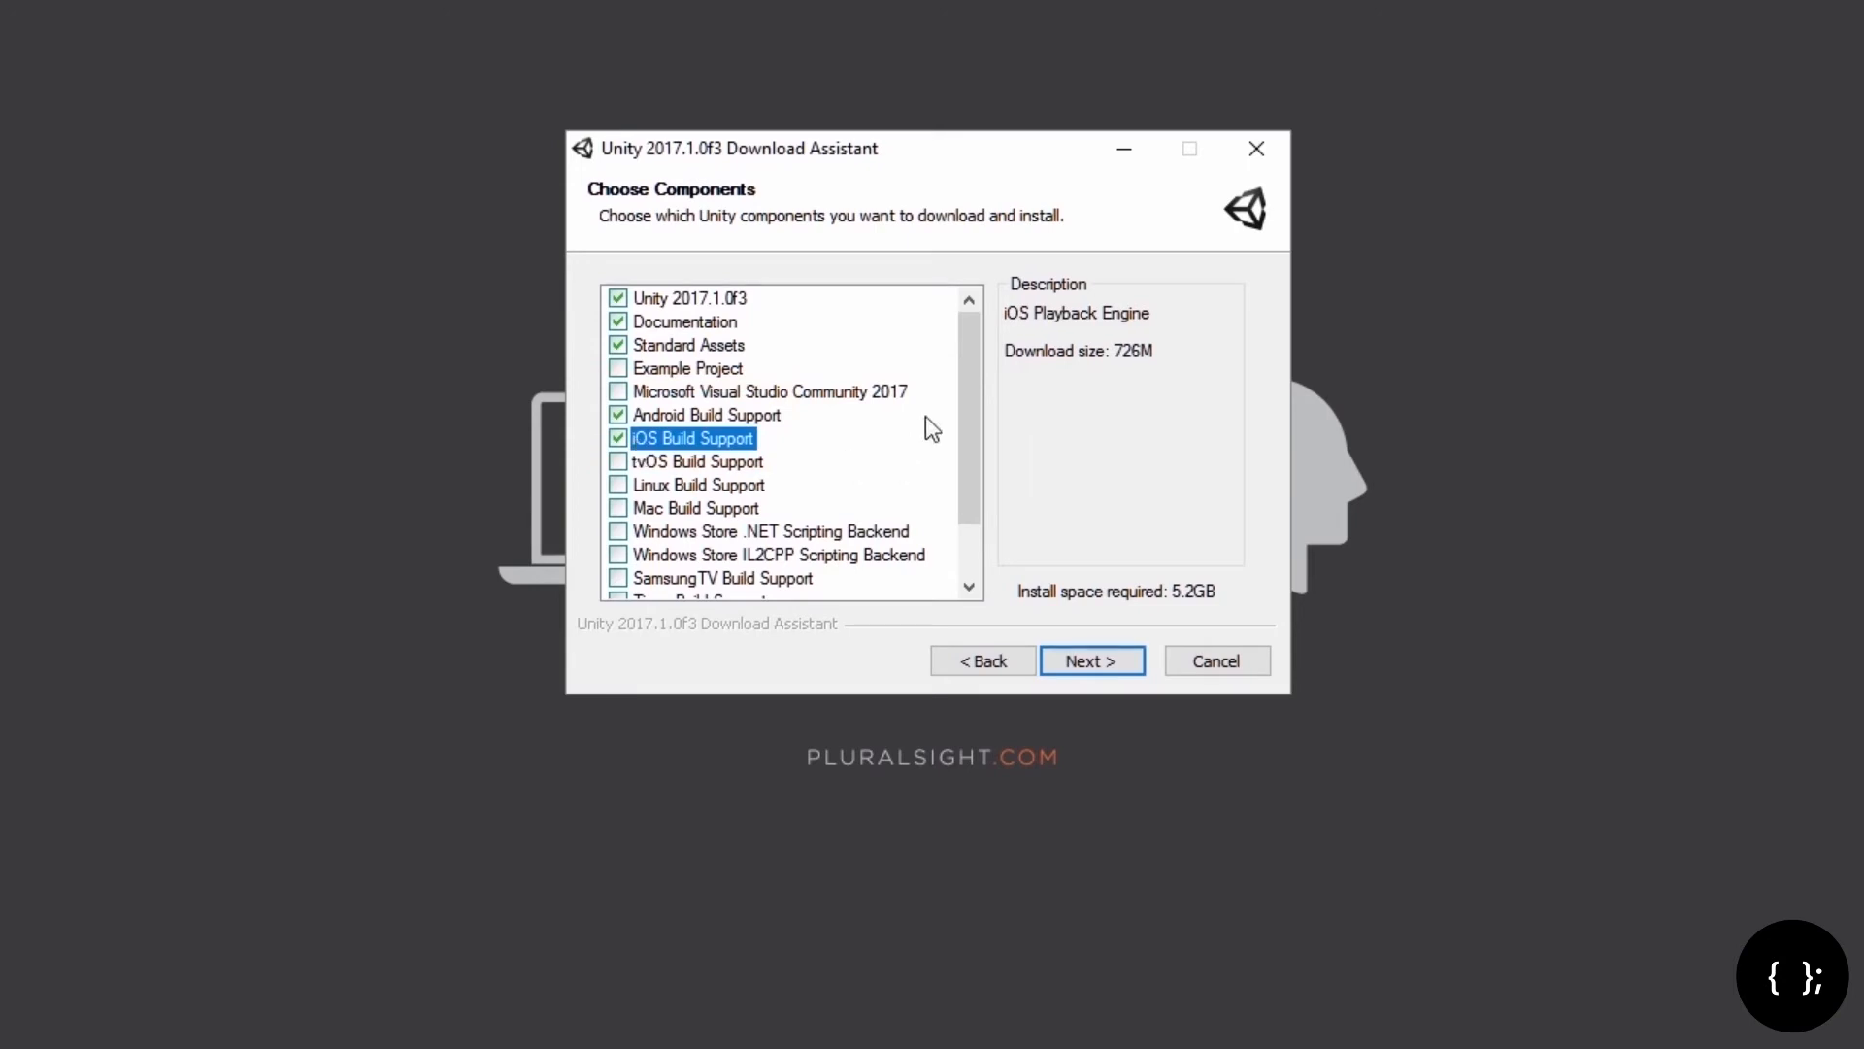
pyautogui.click(1104, 660)
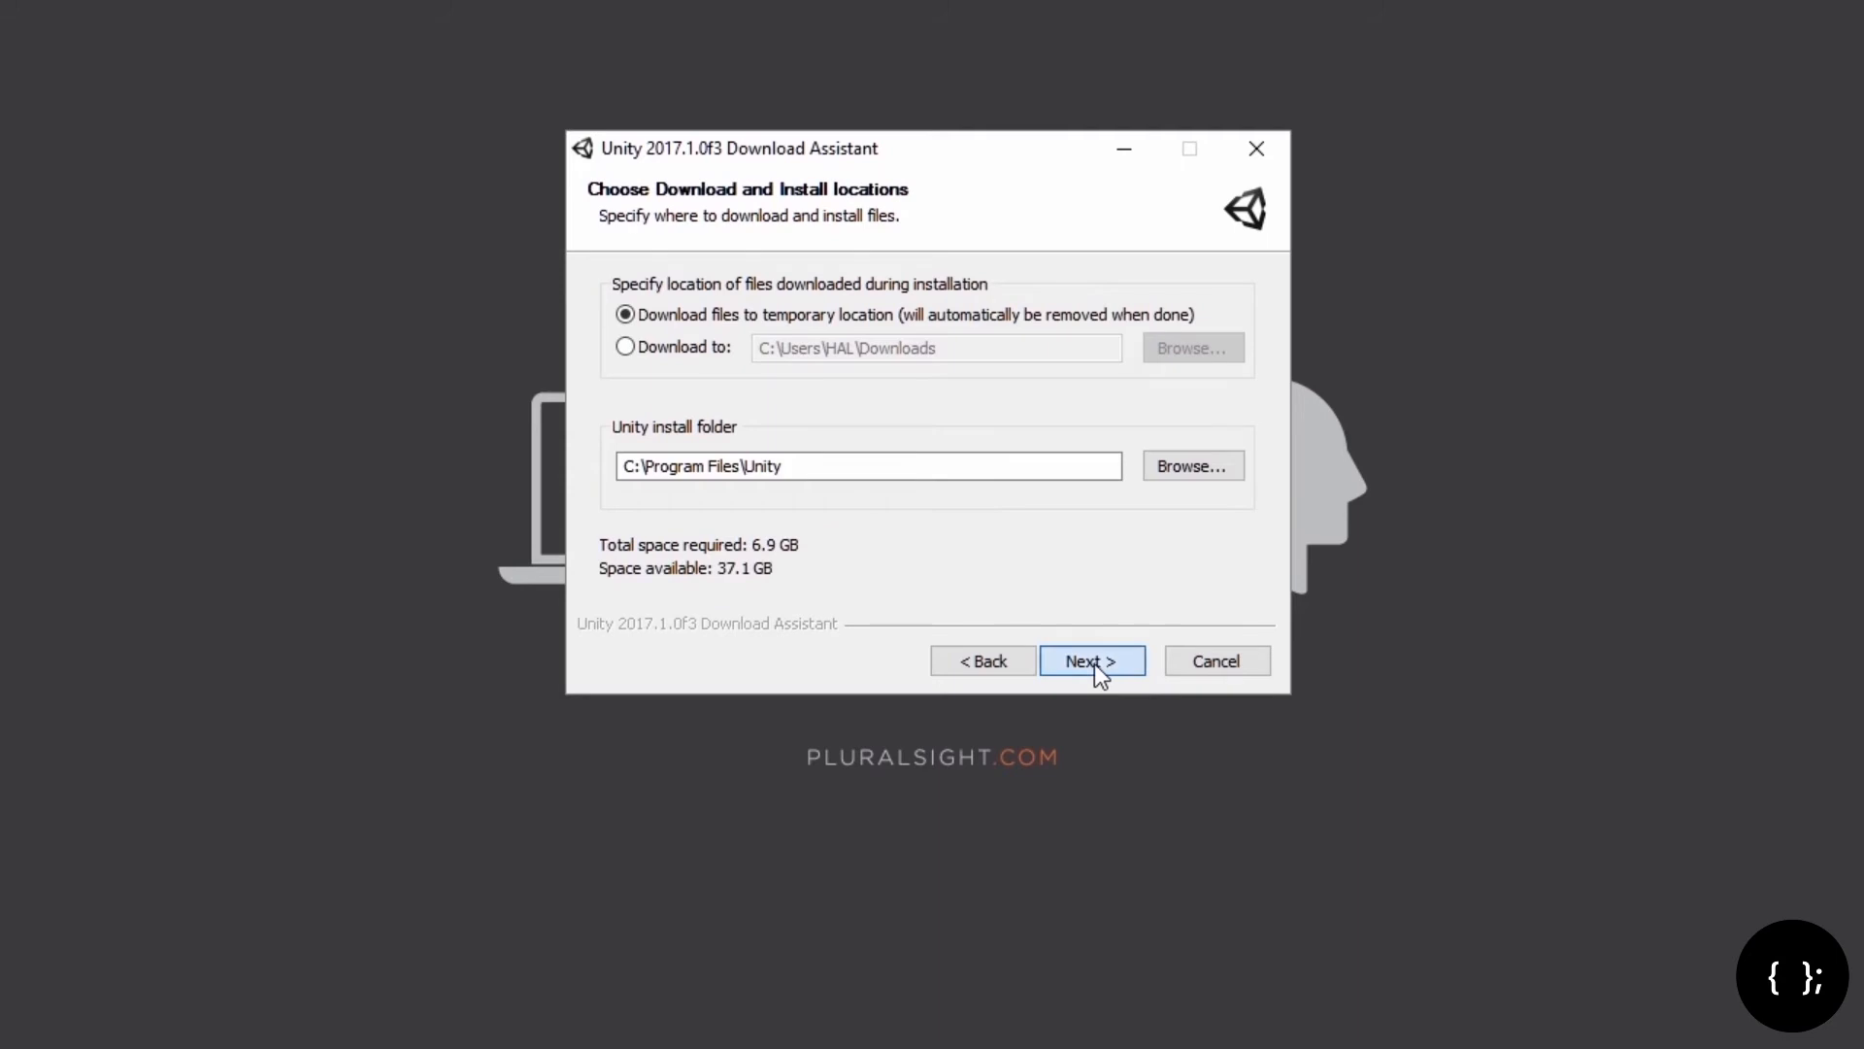
pyautogui.click(1094, 662)
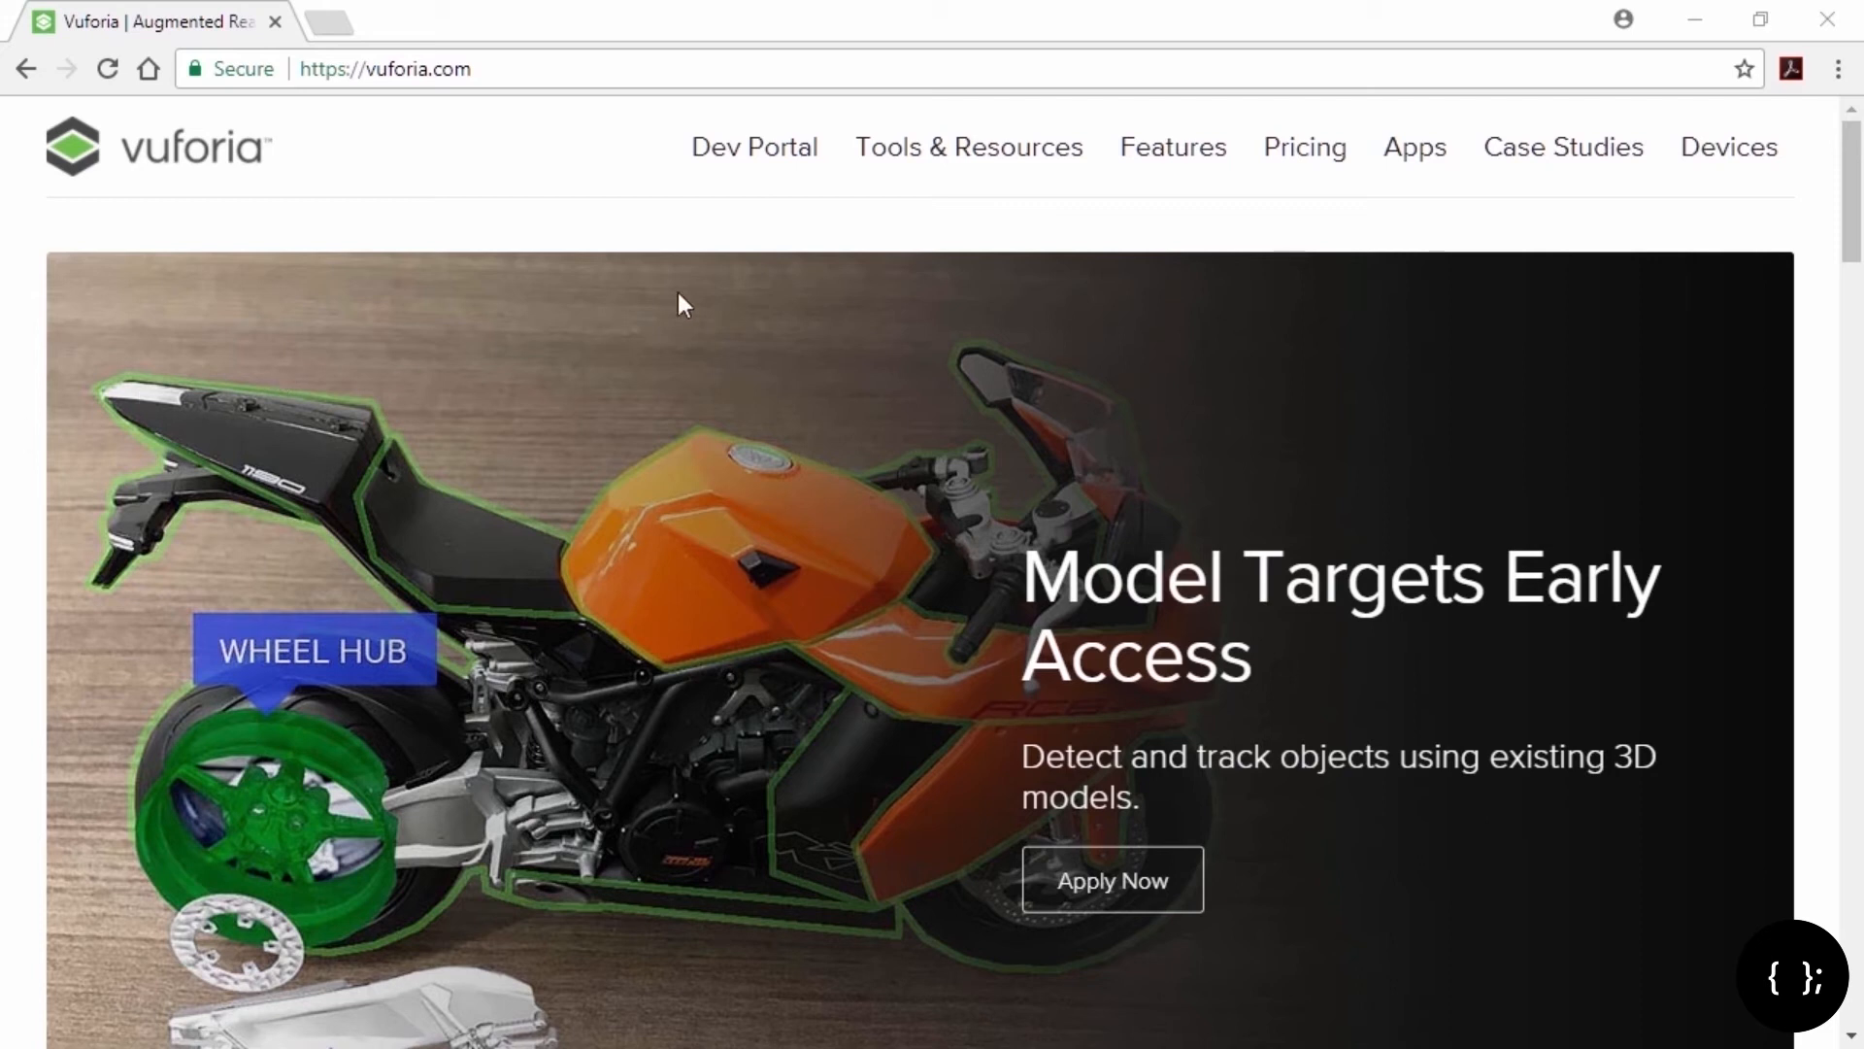
# Step: From the Developer Portal's downloads, get the Vuforia 6.2 Unity package vuforia-unity-6-2-10.unitypackage
pyautogui.click(795, 165)
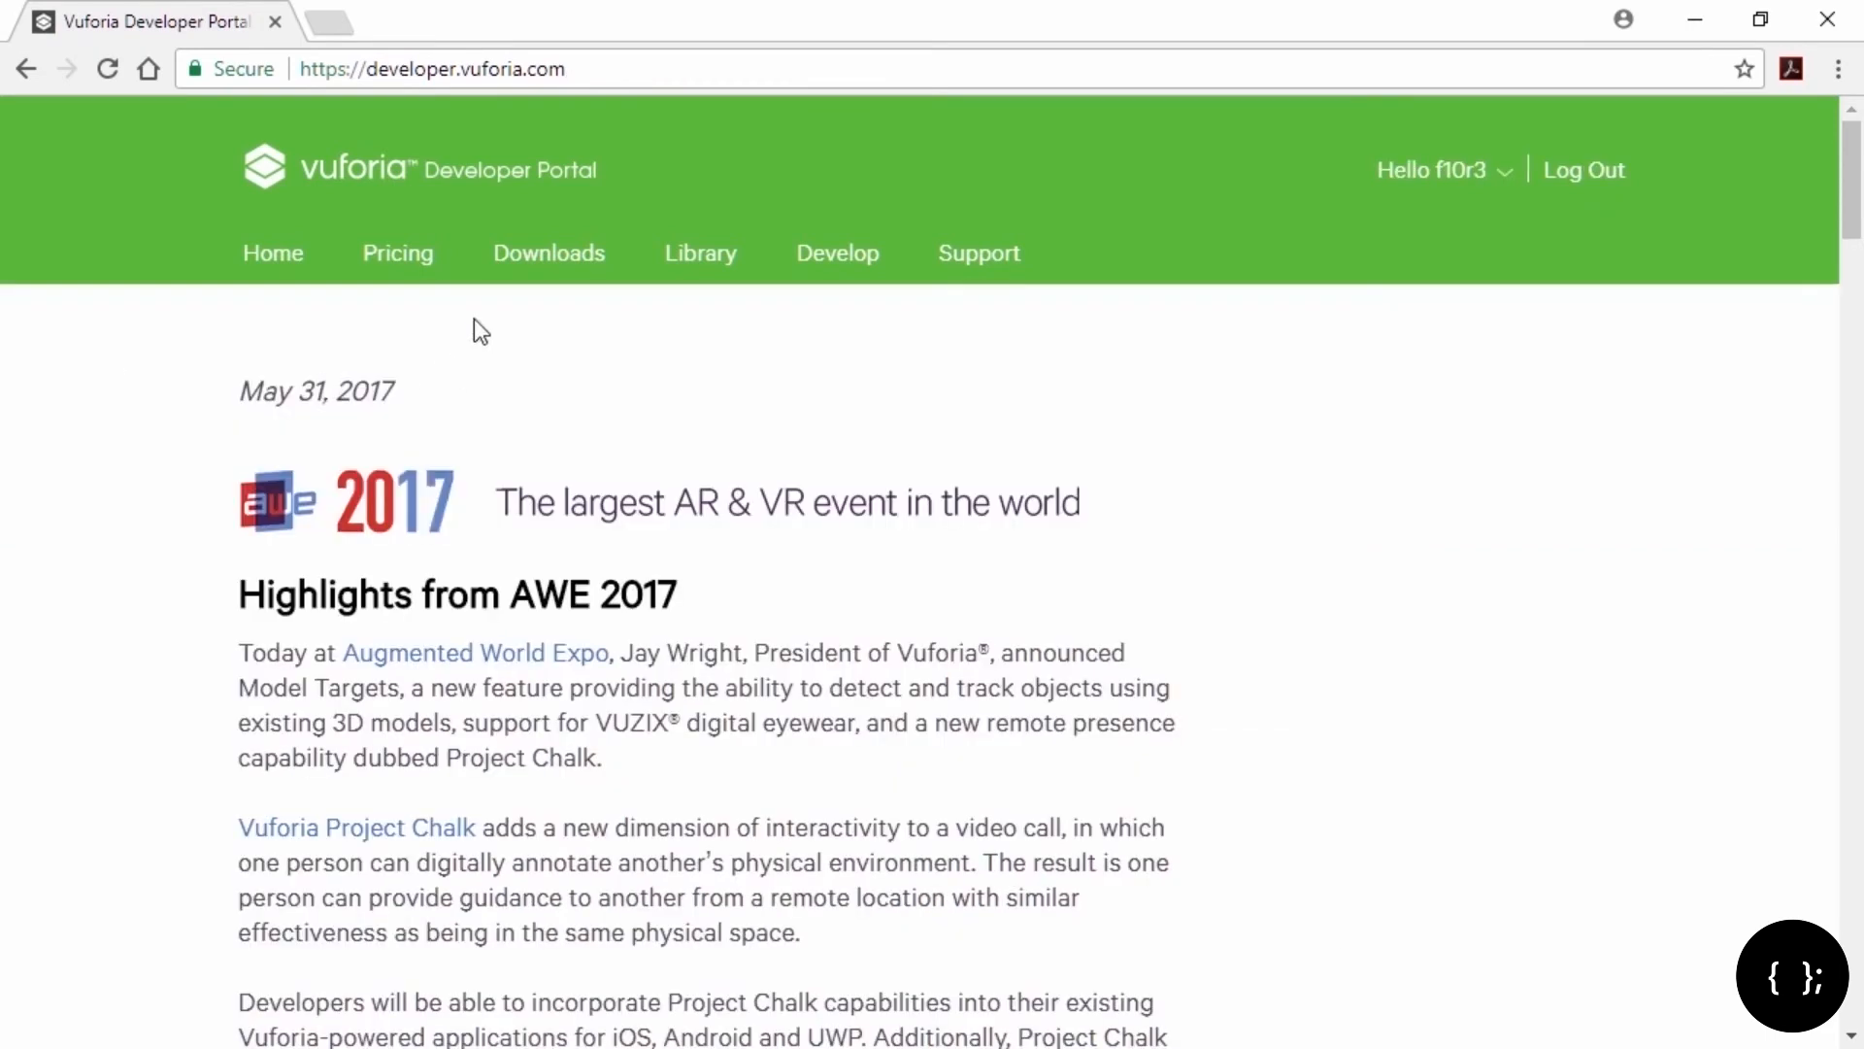
pyautogui.click(529, 270)
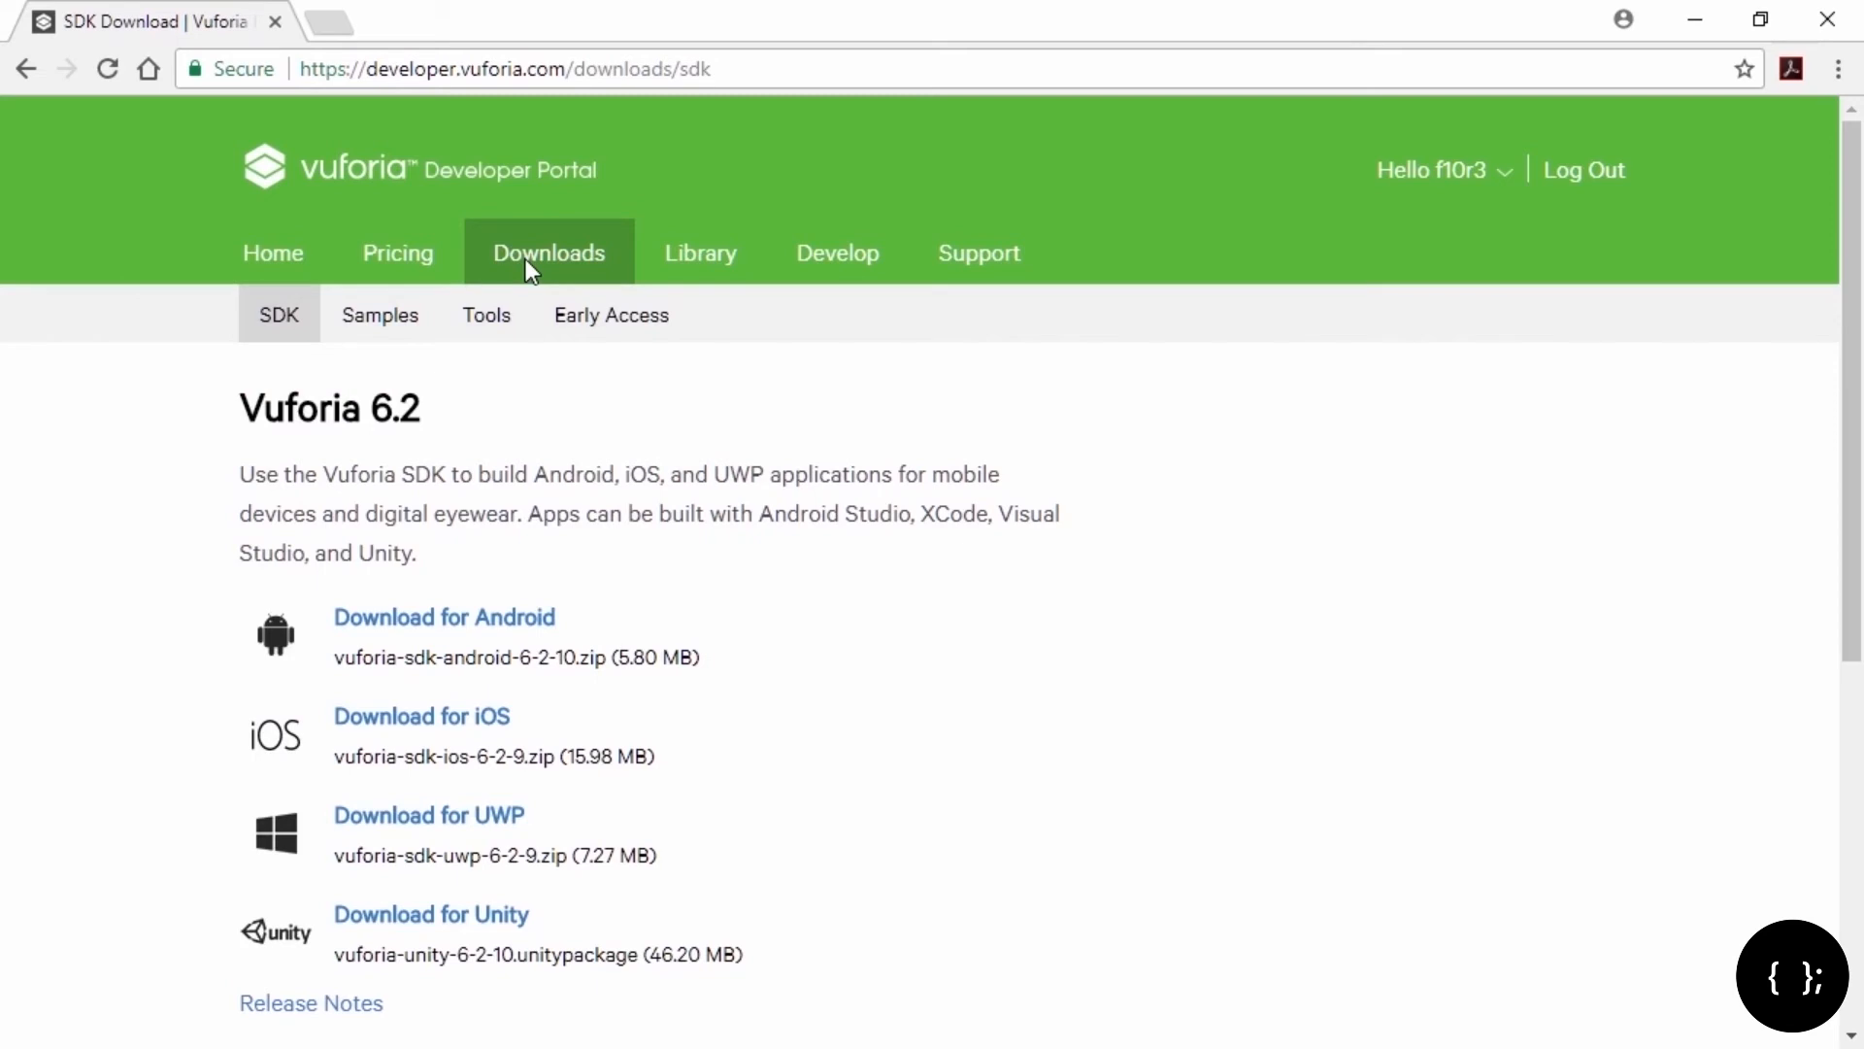
pyautogui.click(393, 918)
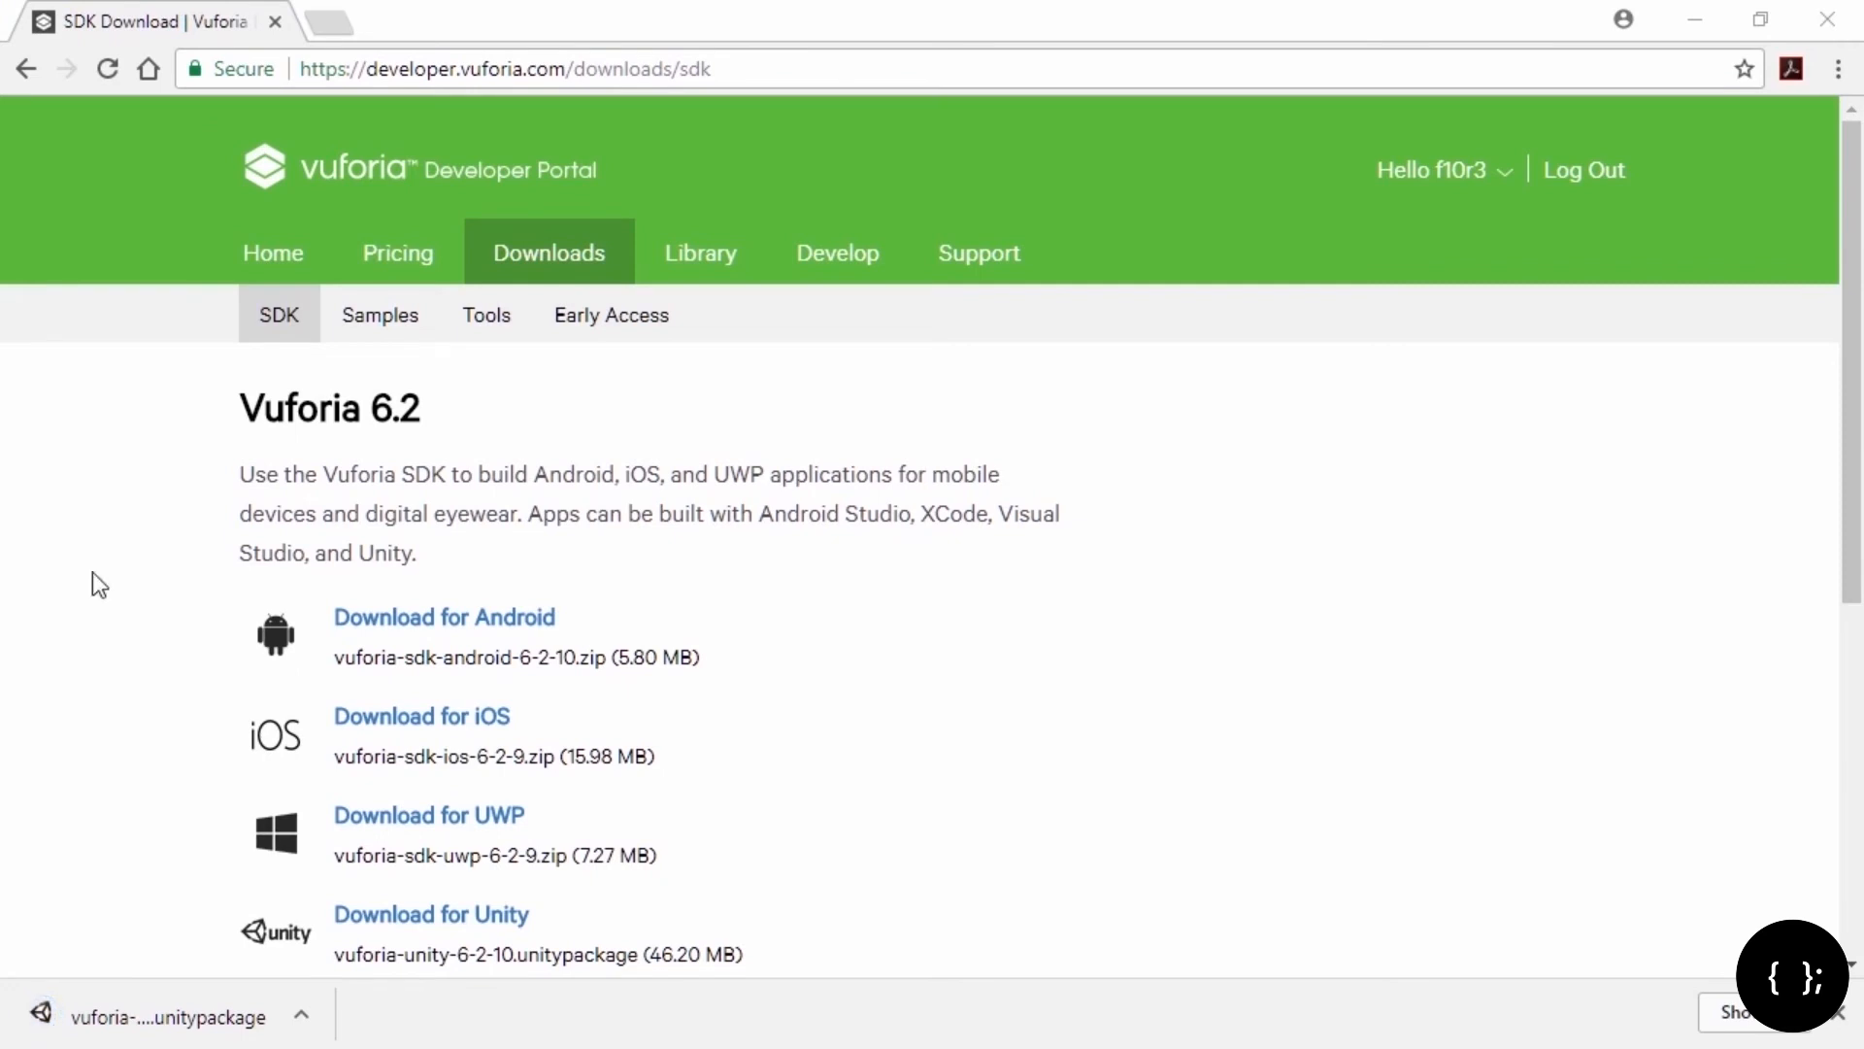
# Step: Create a new Develop license key with the app name 'AR Basics' in the License Manager
pyautogui.click(858, 271)
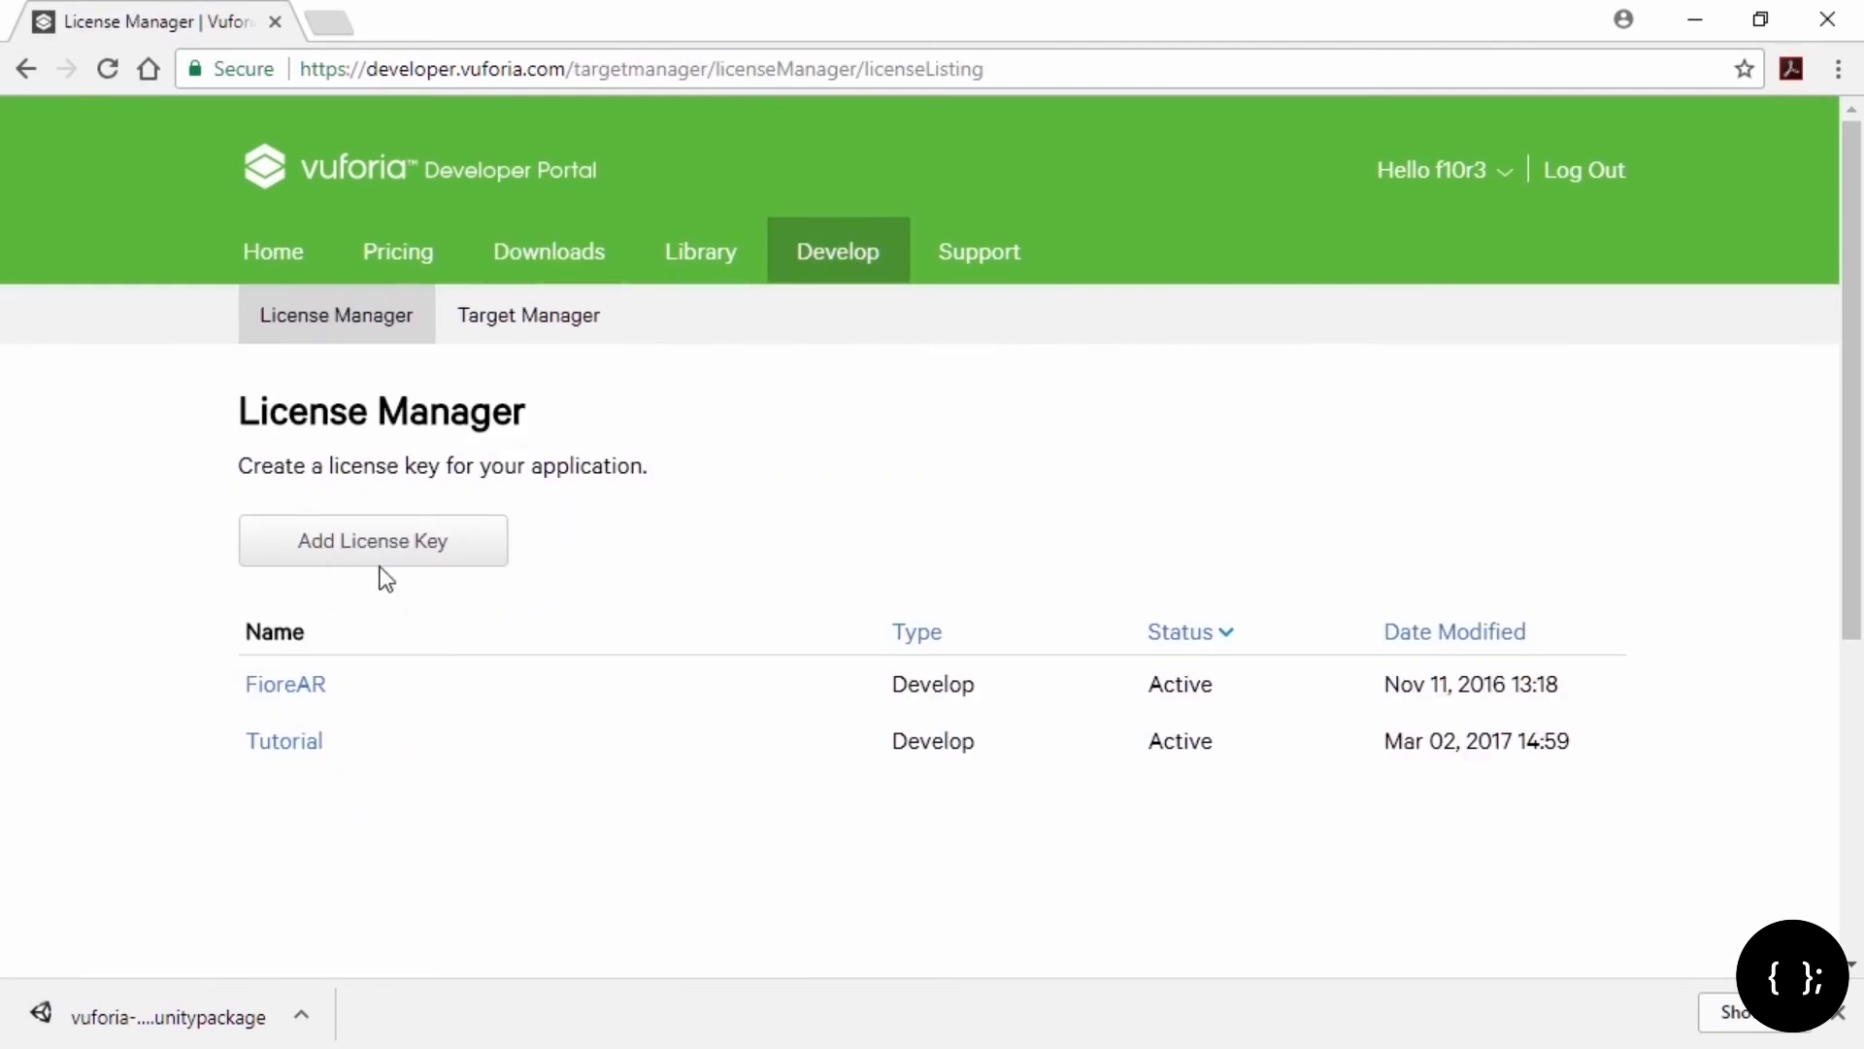
pyautogui.click(382, 554)
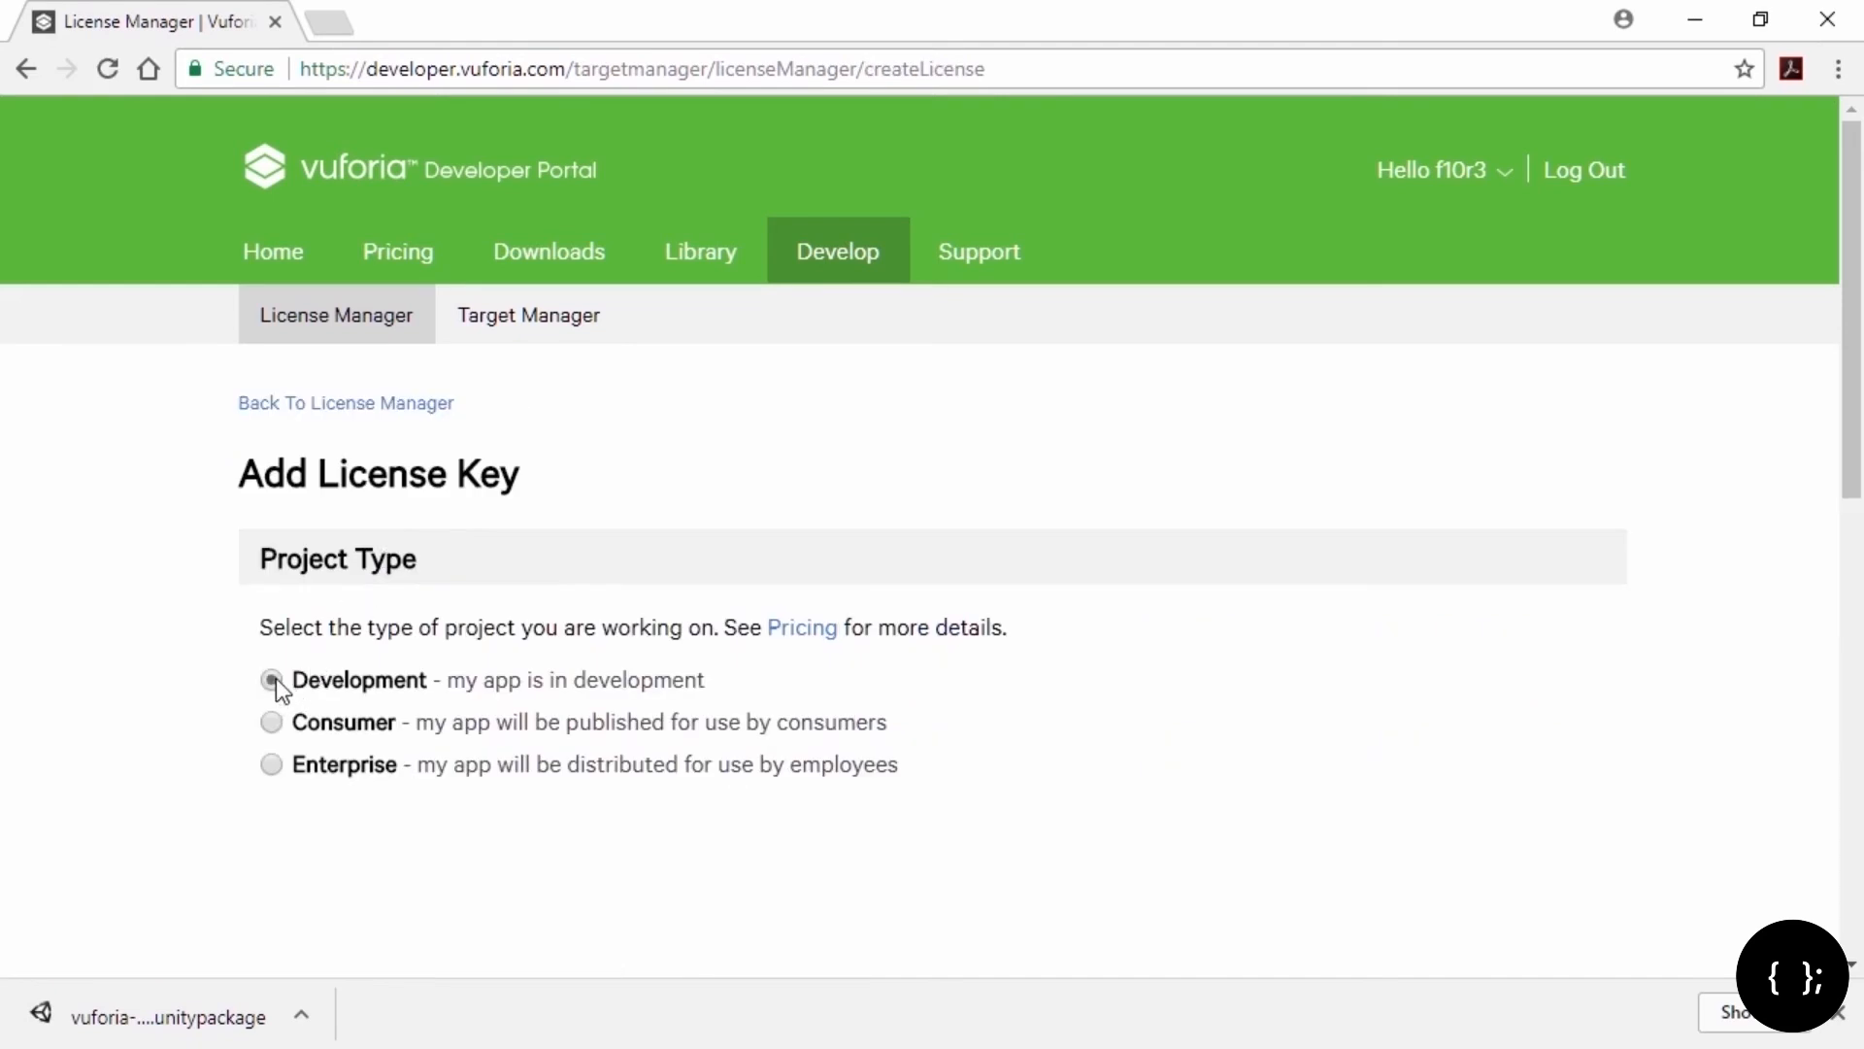
pyautogui.click(272, 678)
pyautogui.scroll(-4, 282, 678)
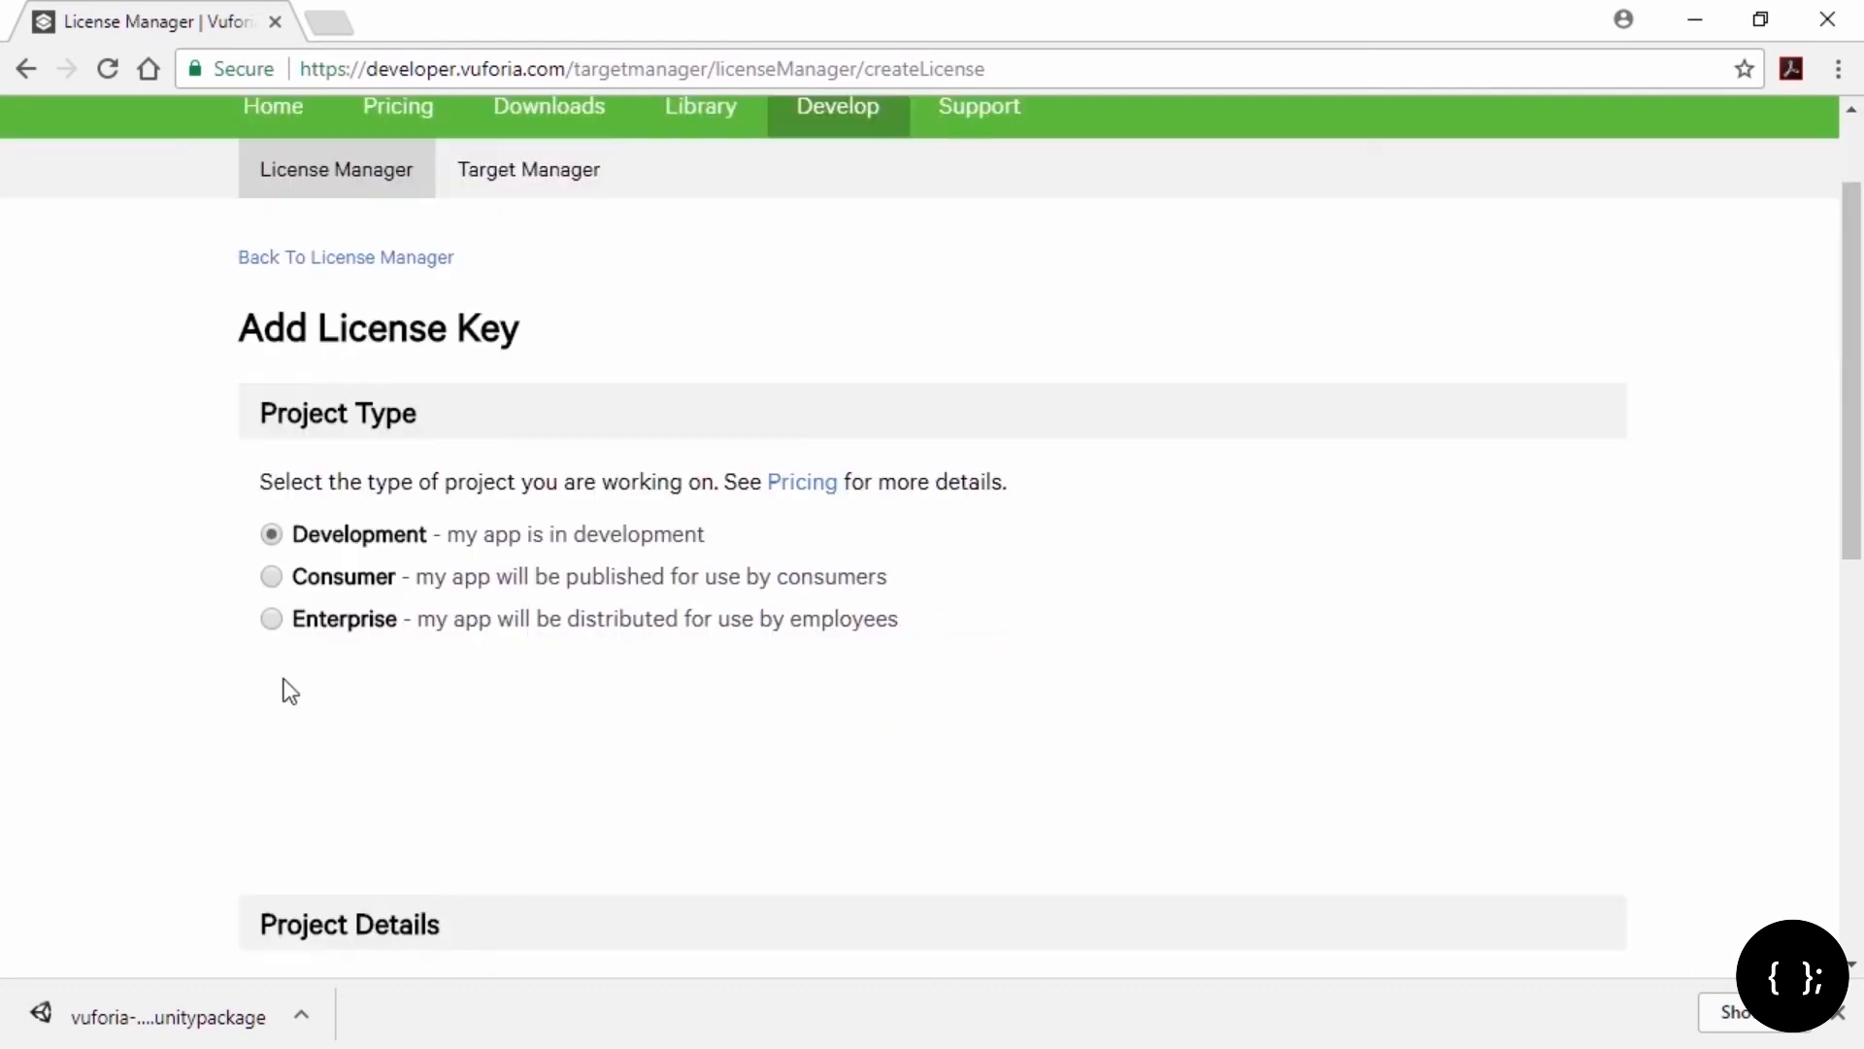
pyautogui.scroll(-1, 288, 678)
pyautogui.click(302, 613)
pyautogui.write('AR Basics')
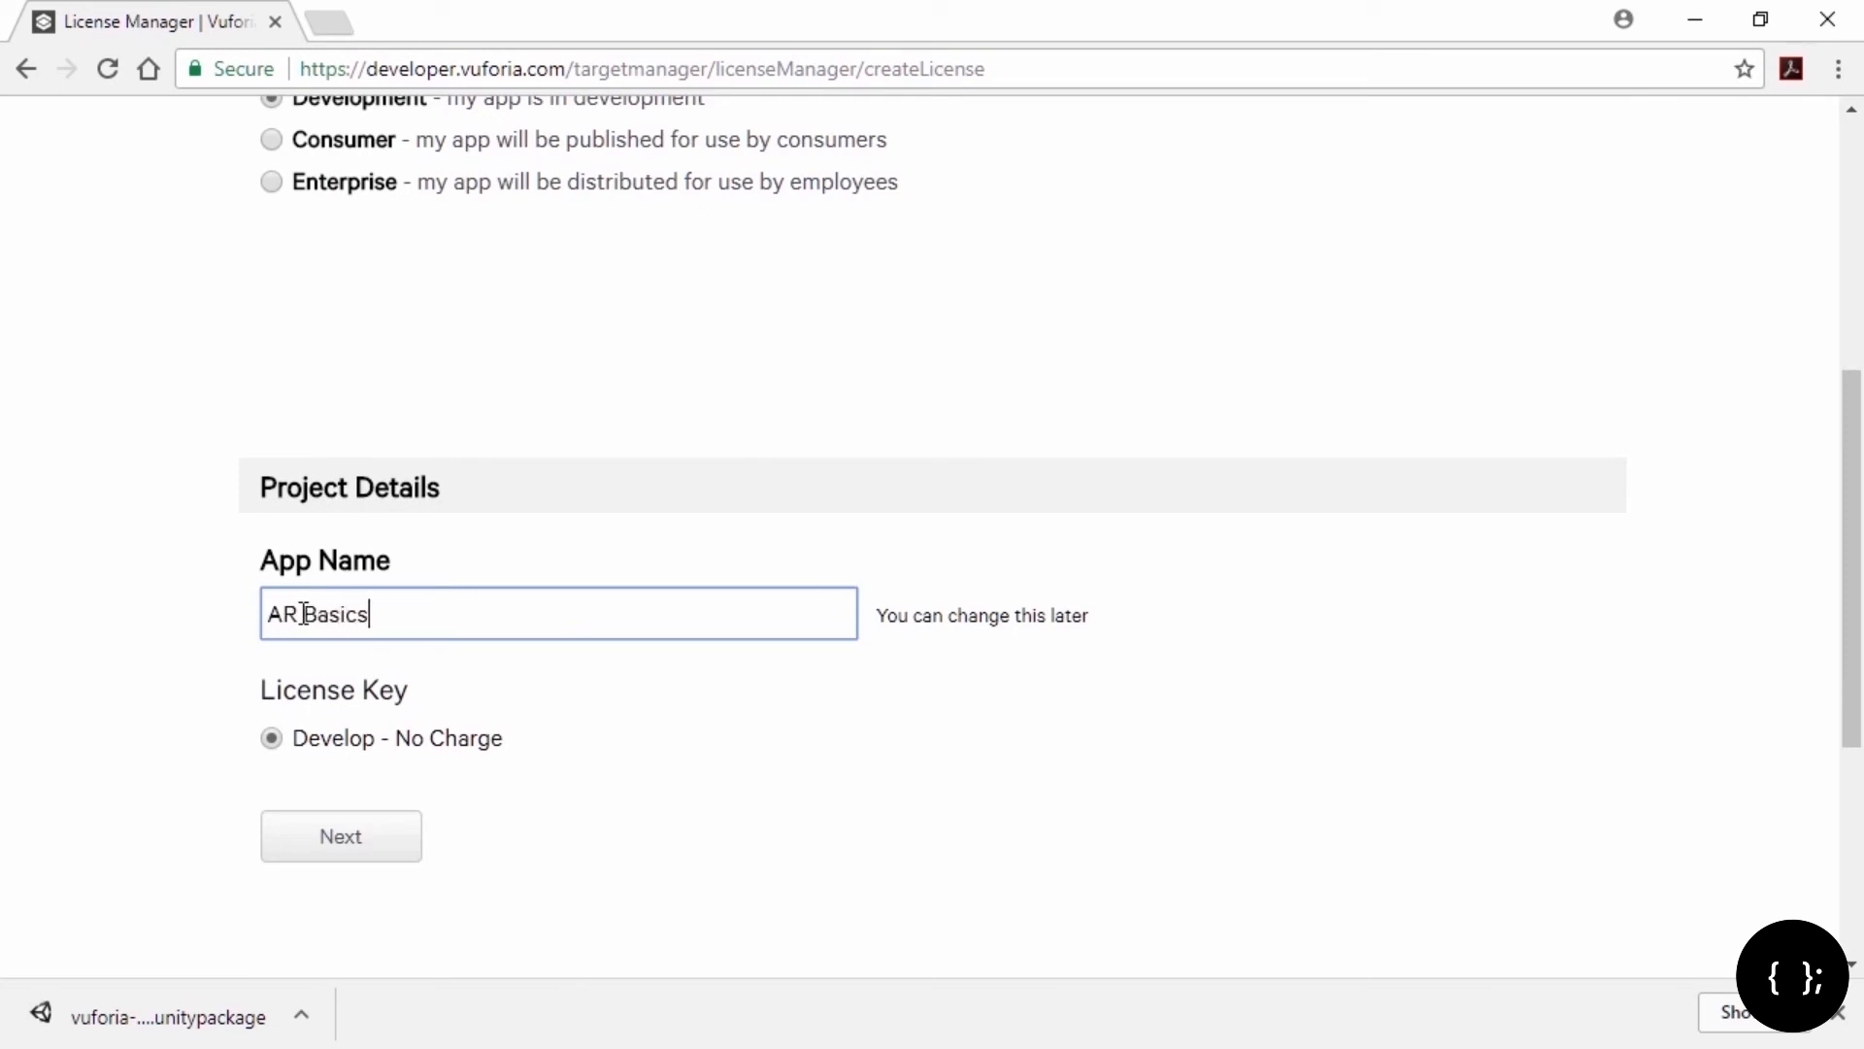
pyautogui.click(353, 833)
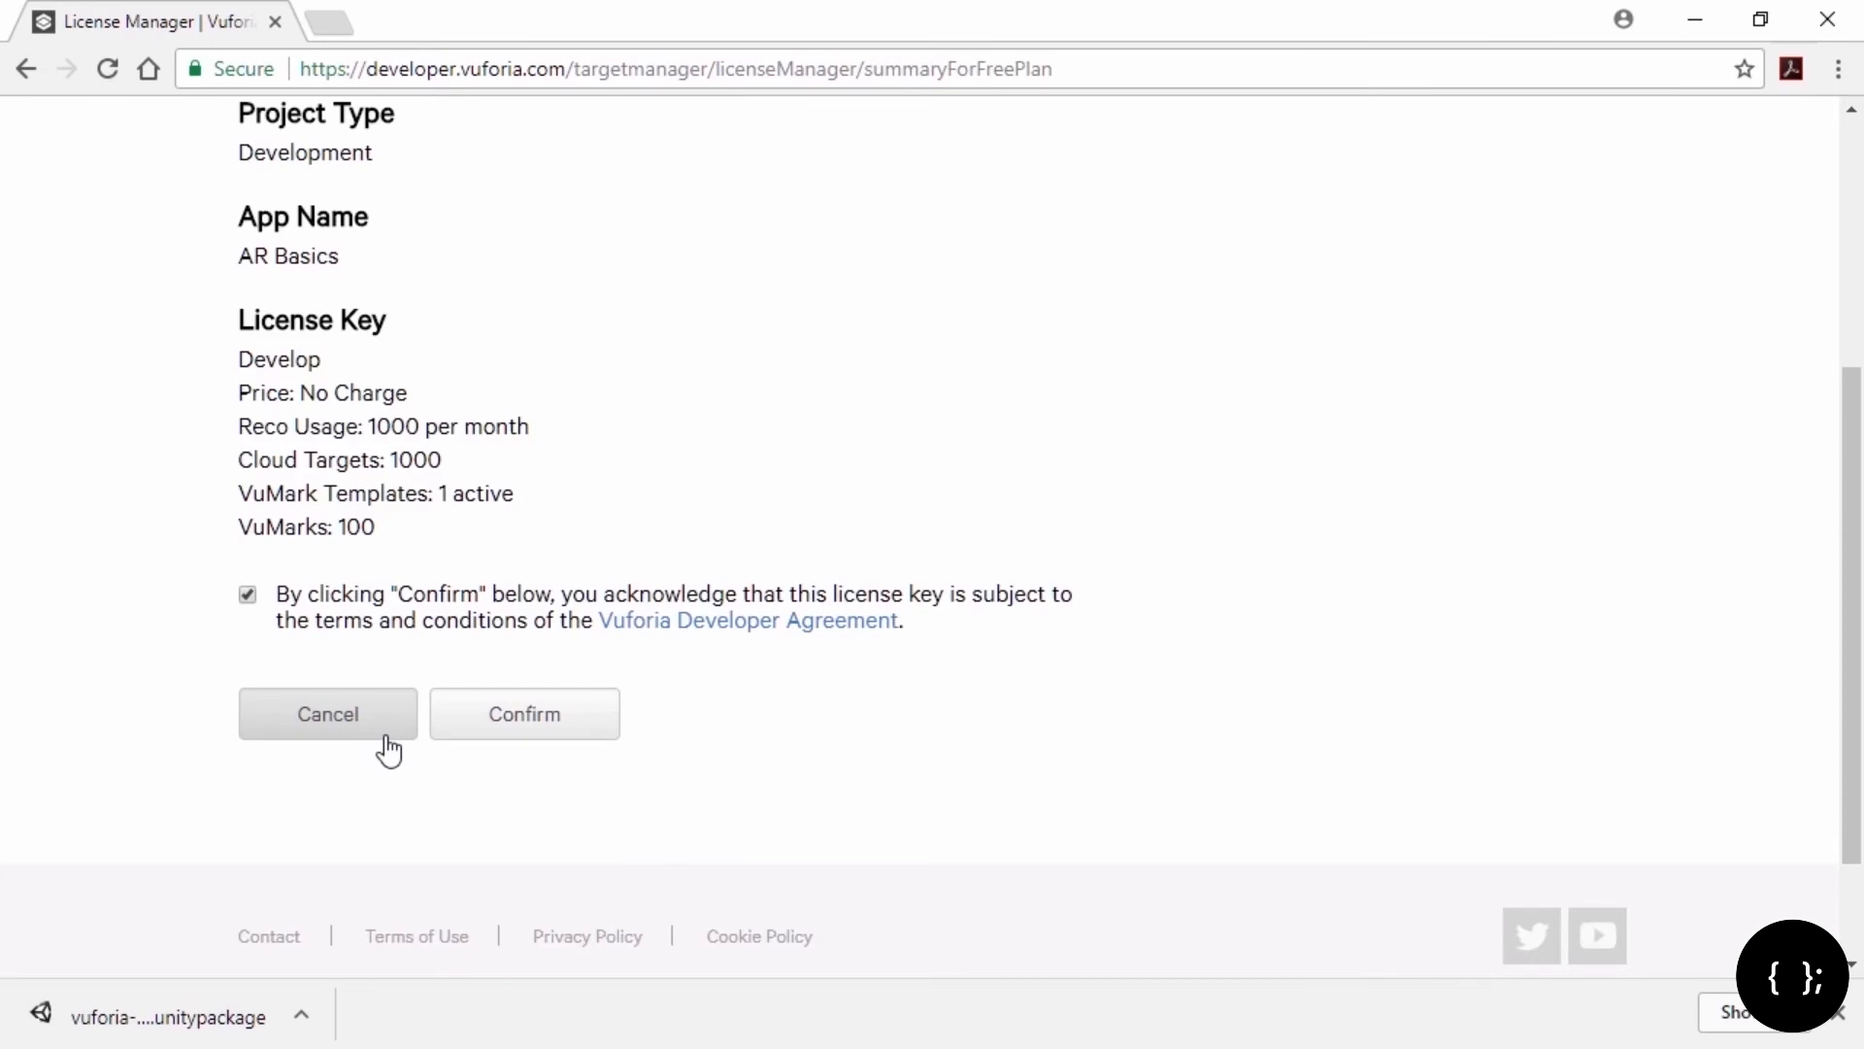
pyautogui.click(537, 741)
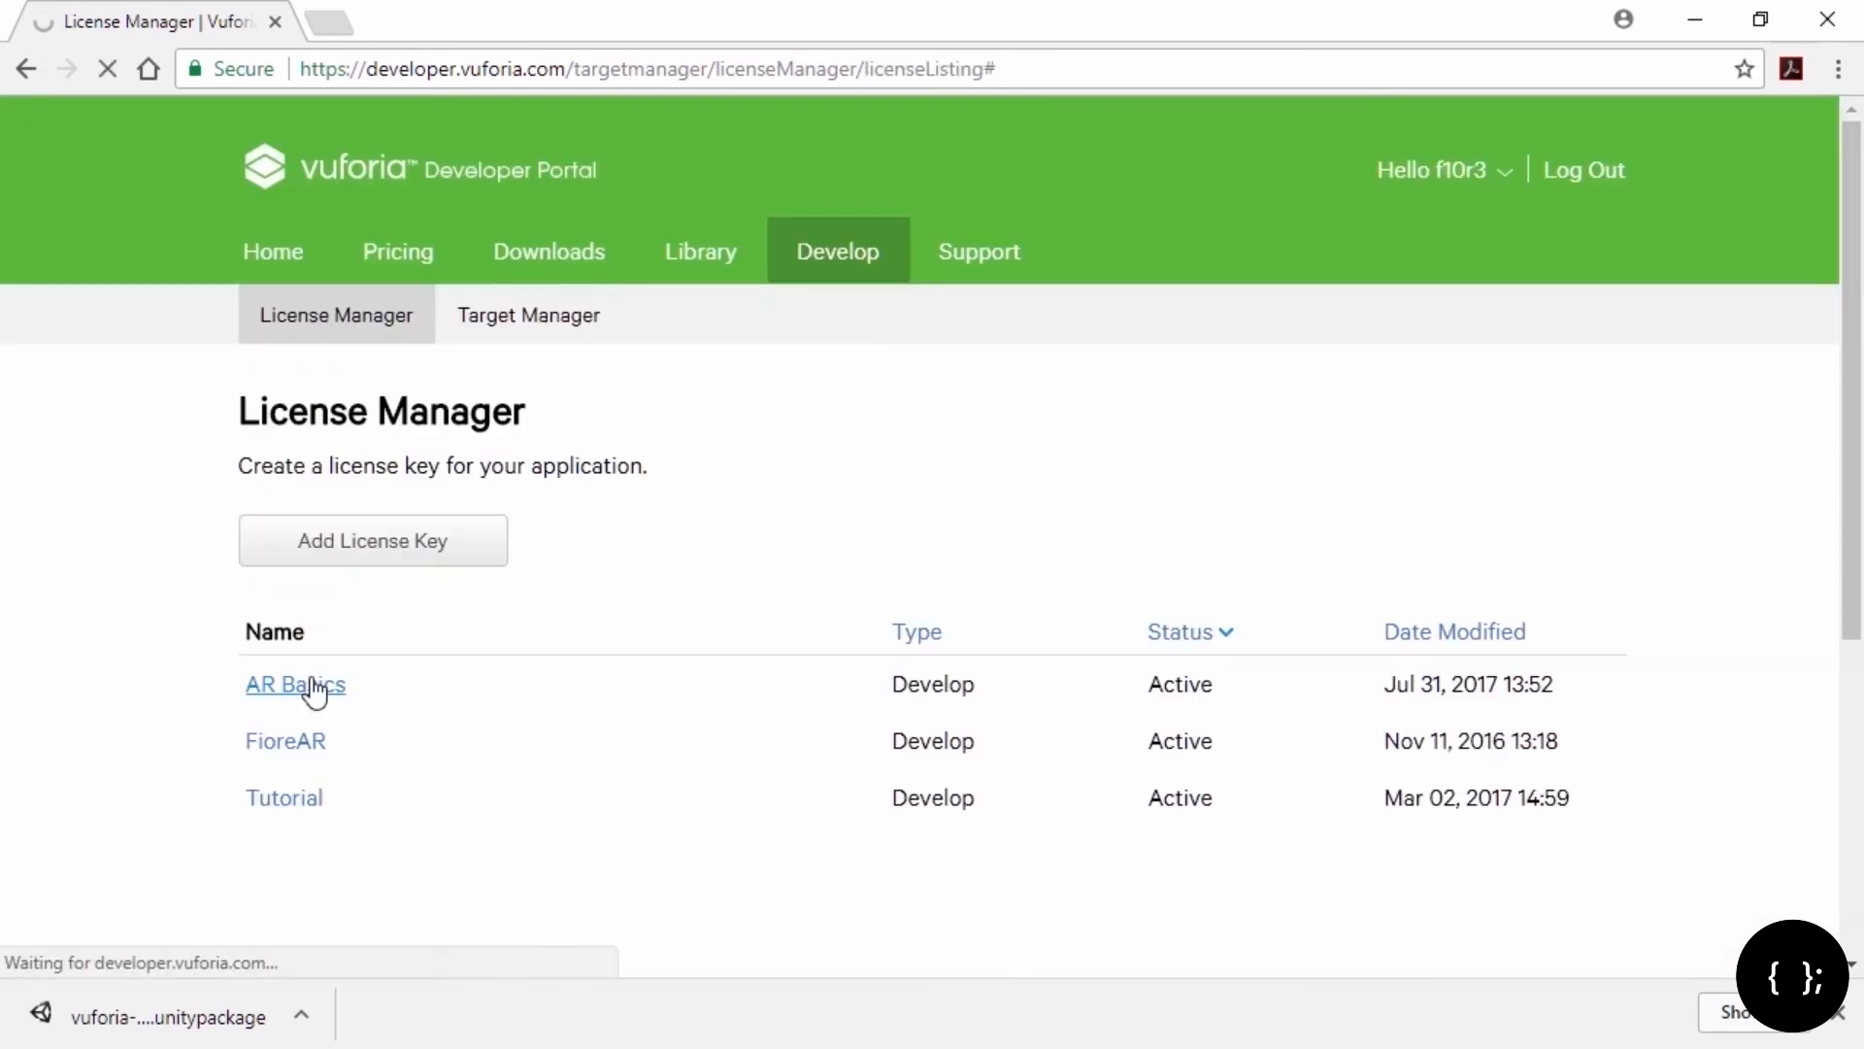
# Step: Open the AR Basics license and copy its license key to the clipboard
pyautogui.click(317, 686)
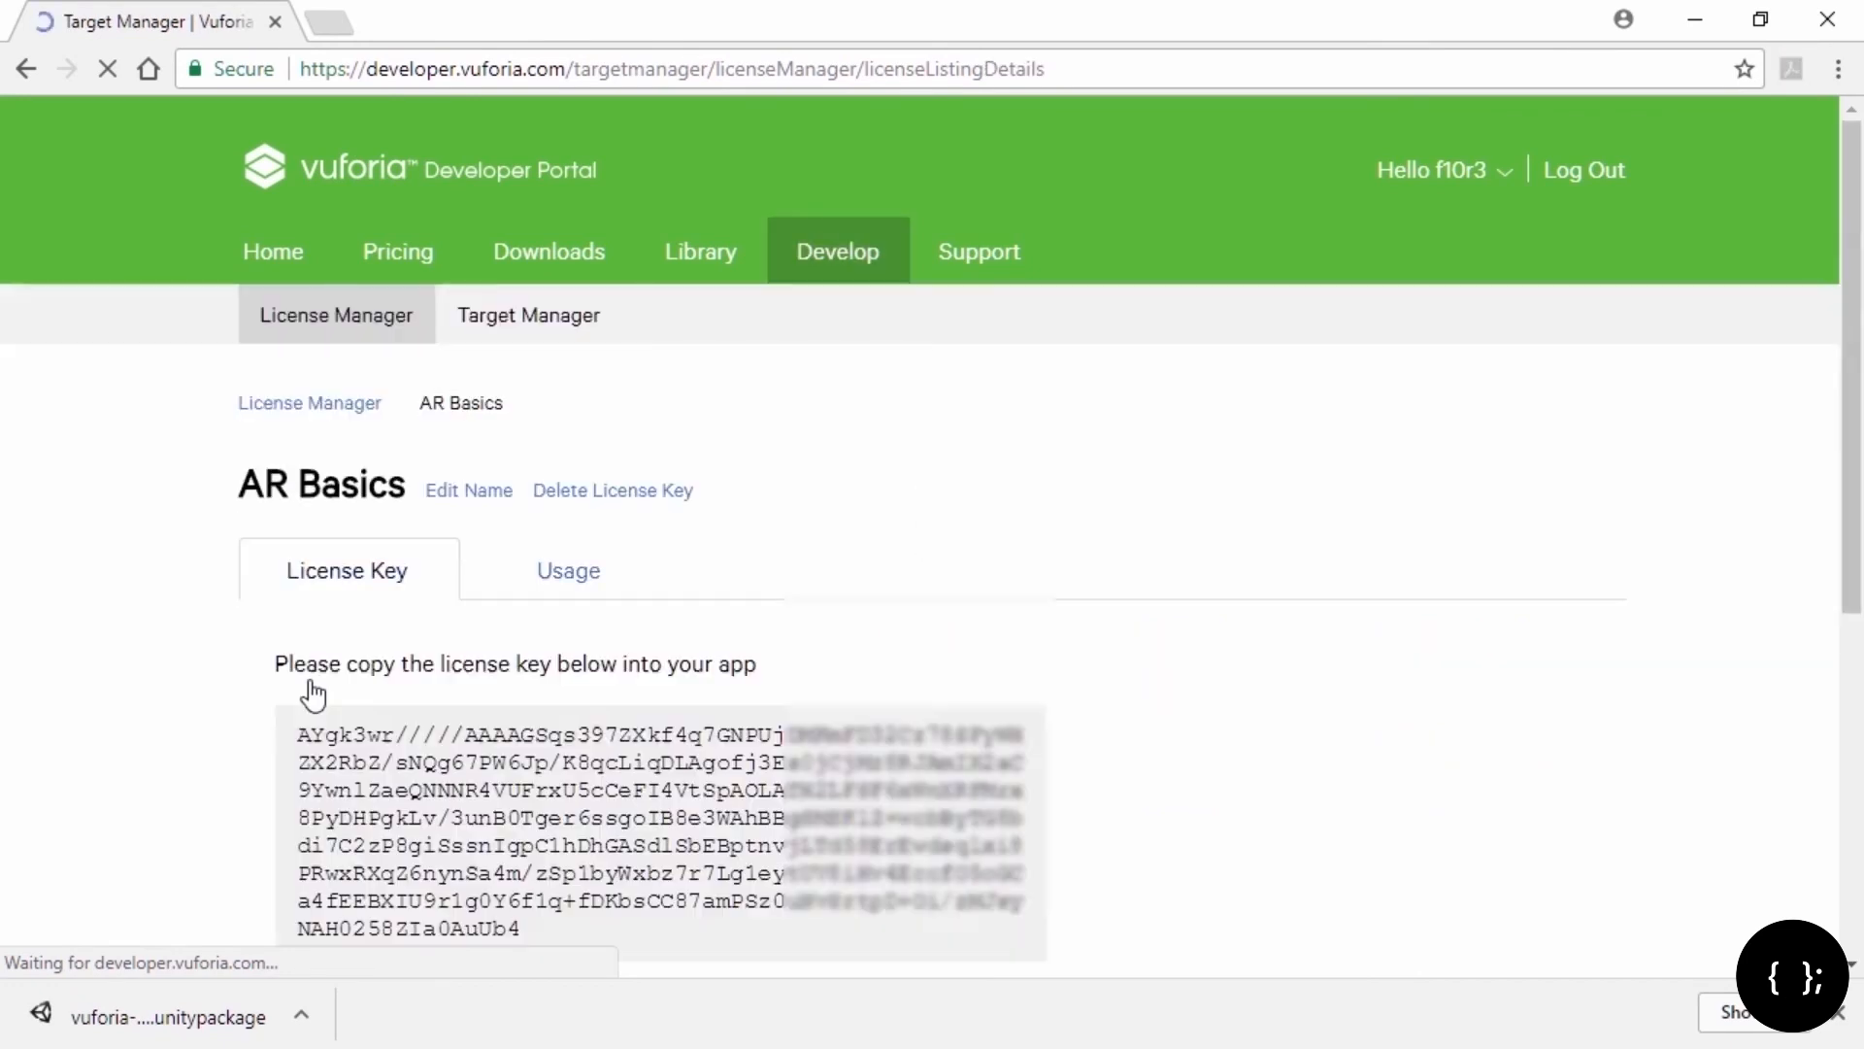
pyautogui.scroll(-2, 1107, 767)
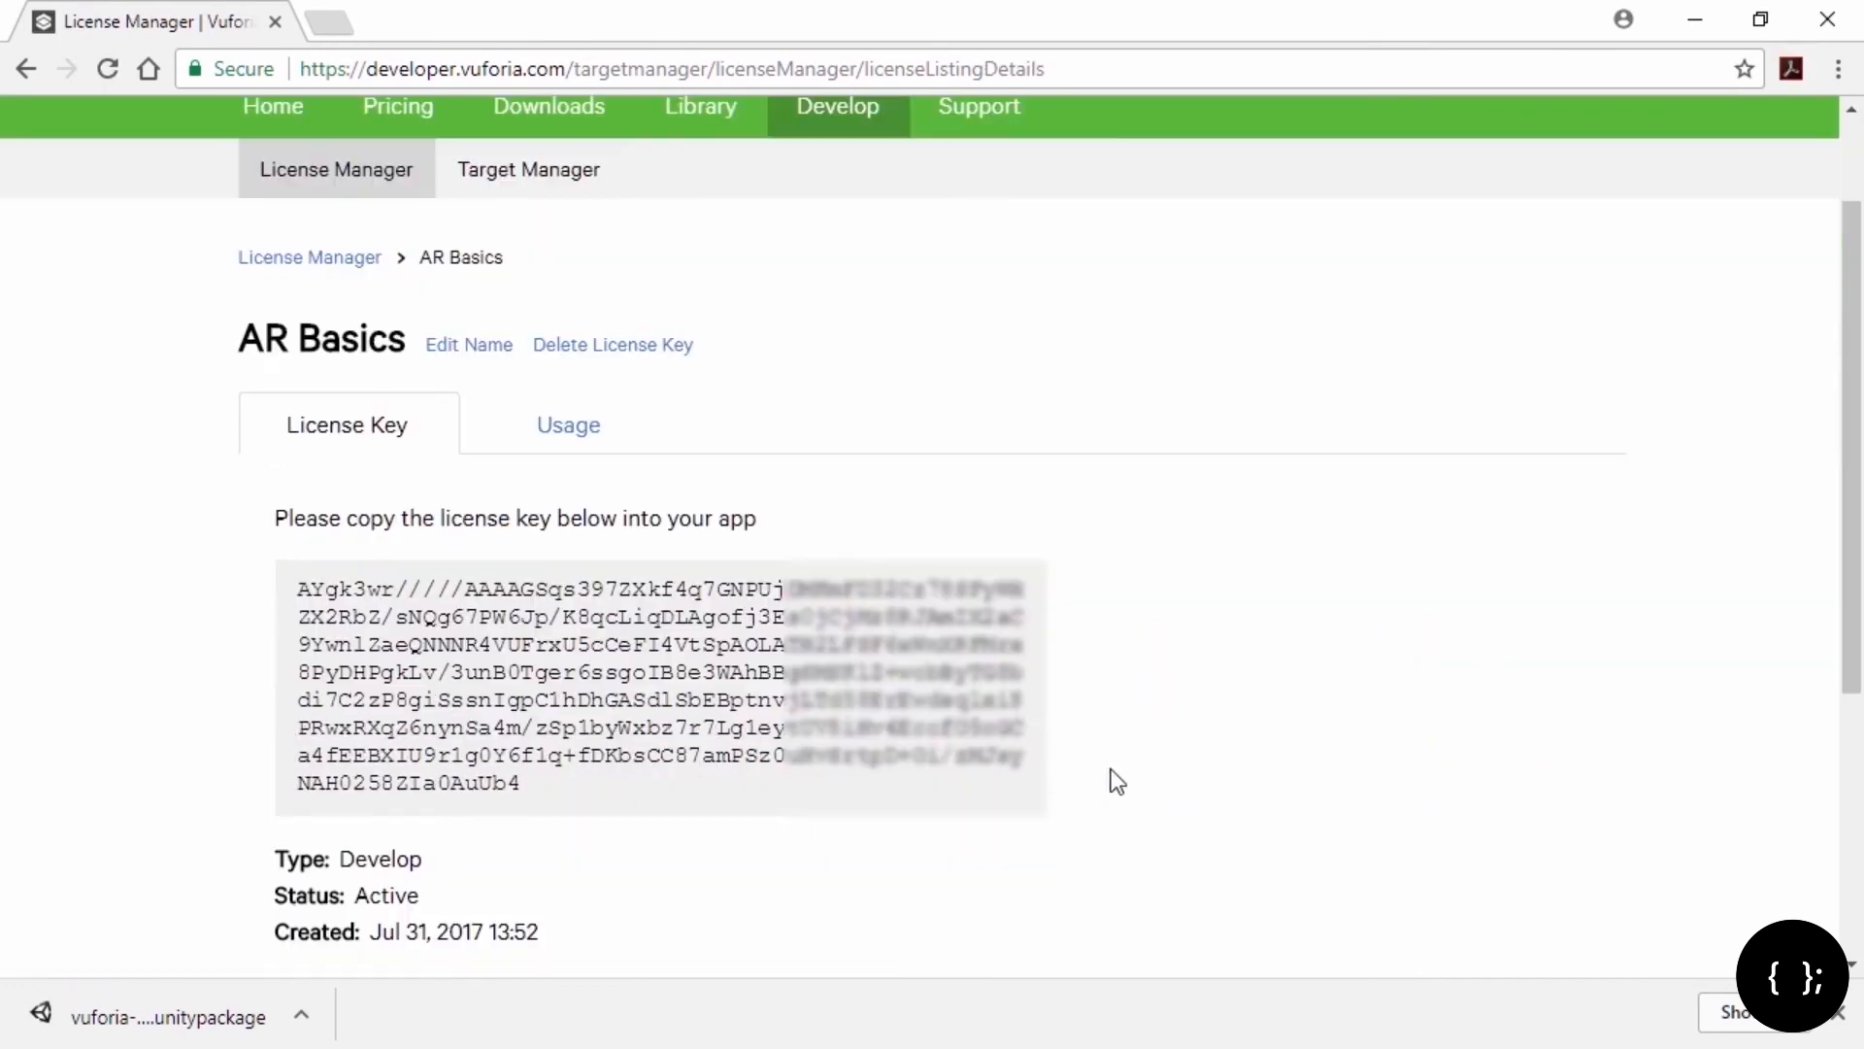
pyautogui.moveTo(522, 784); pyautogui.dragTo(249, 613)
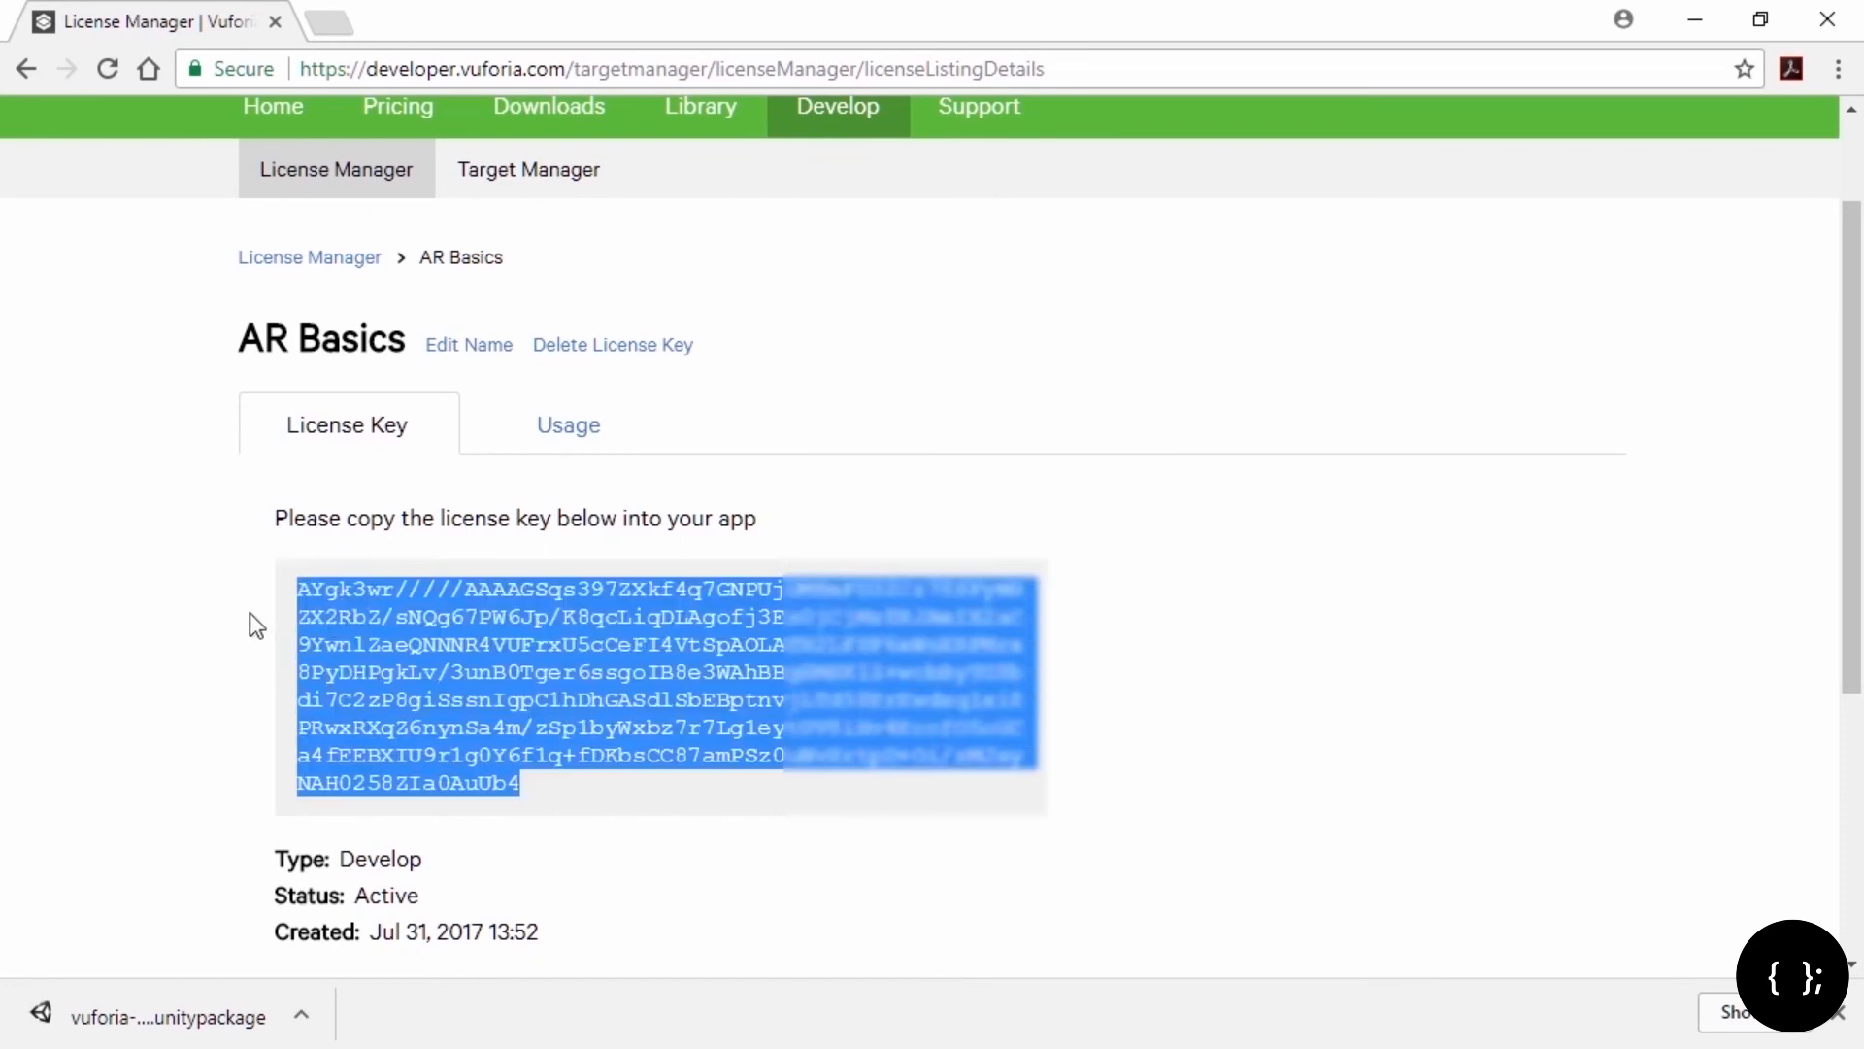
pyautogui.rightClick(321, 588)
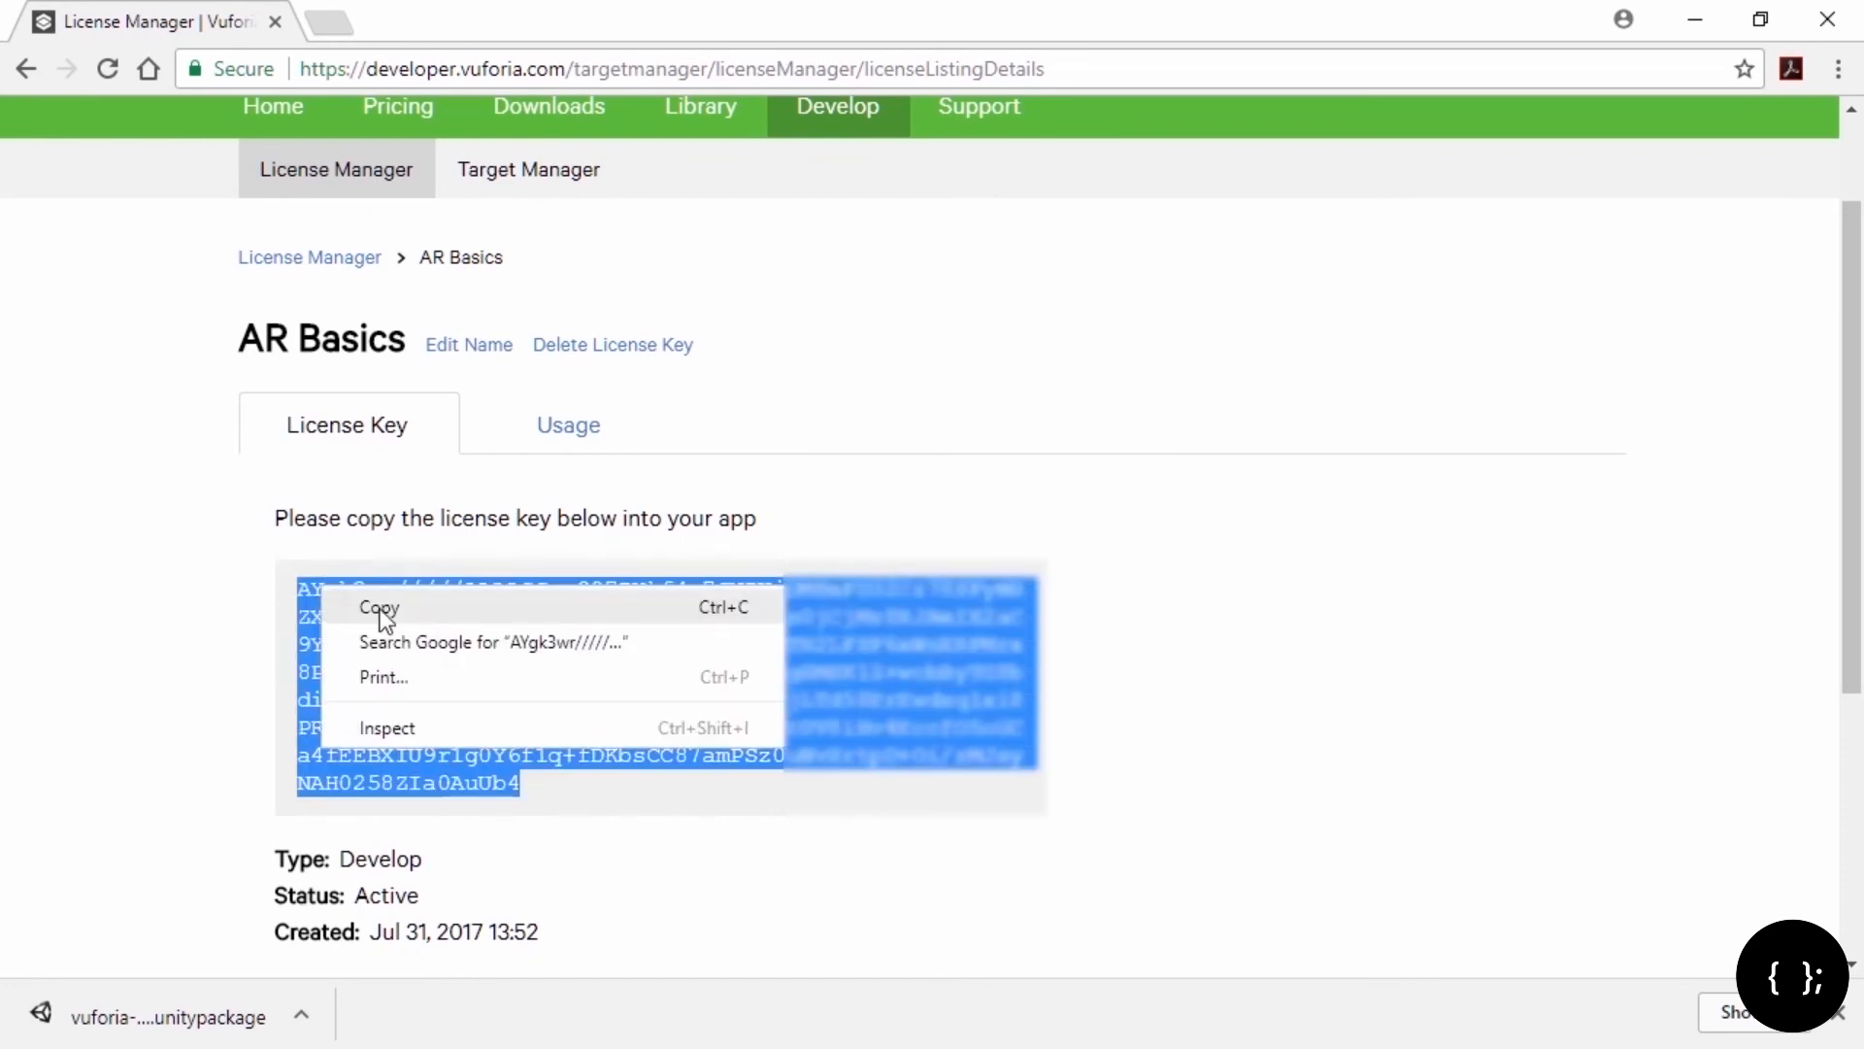
pyautogui.click(379, 610)
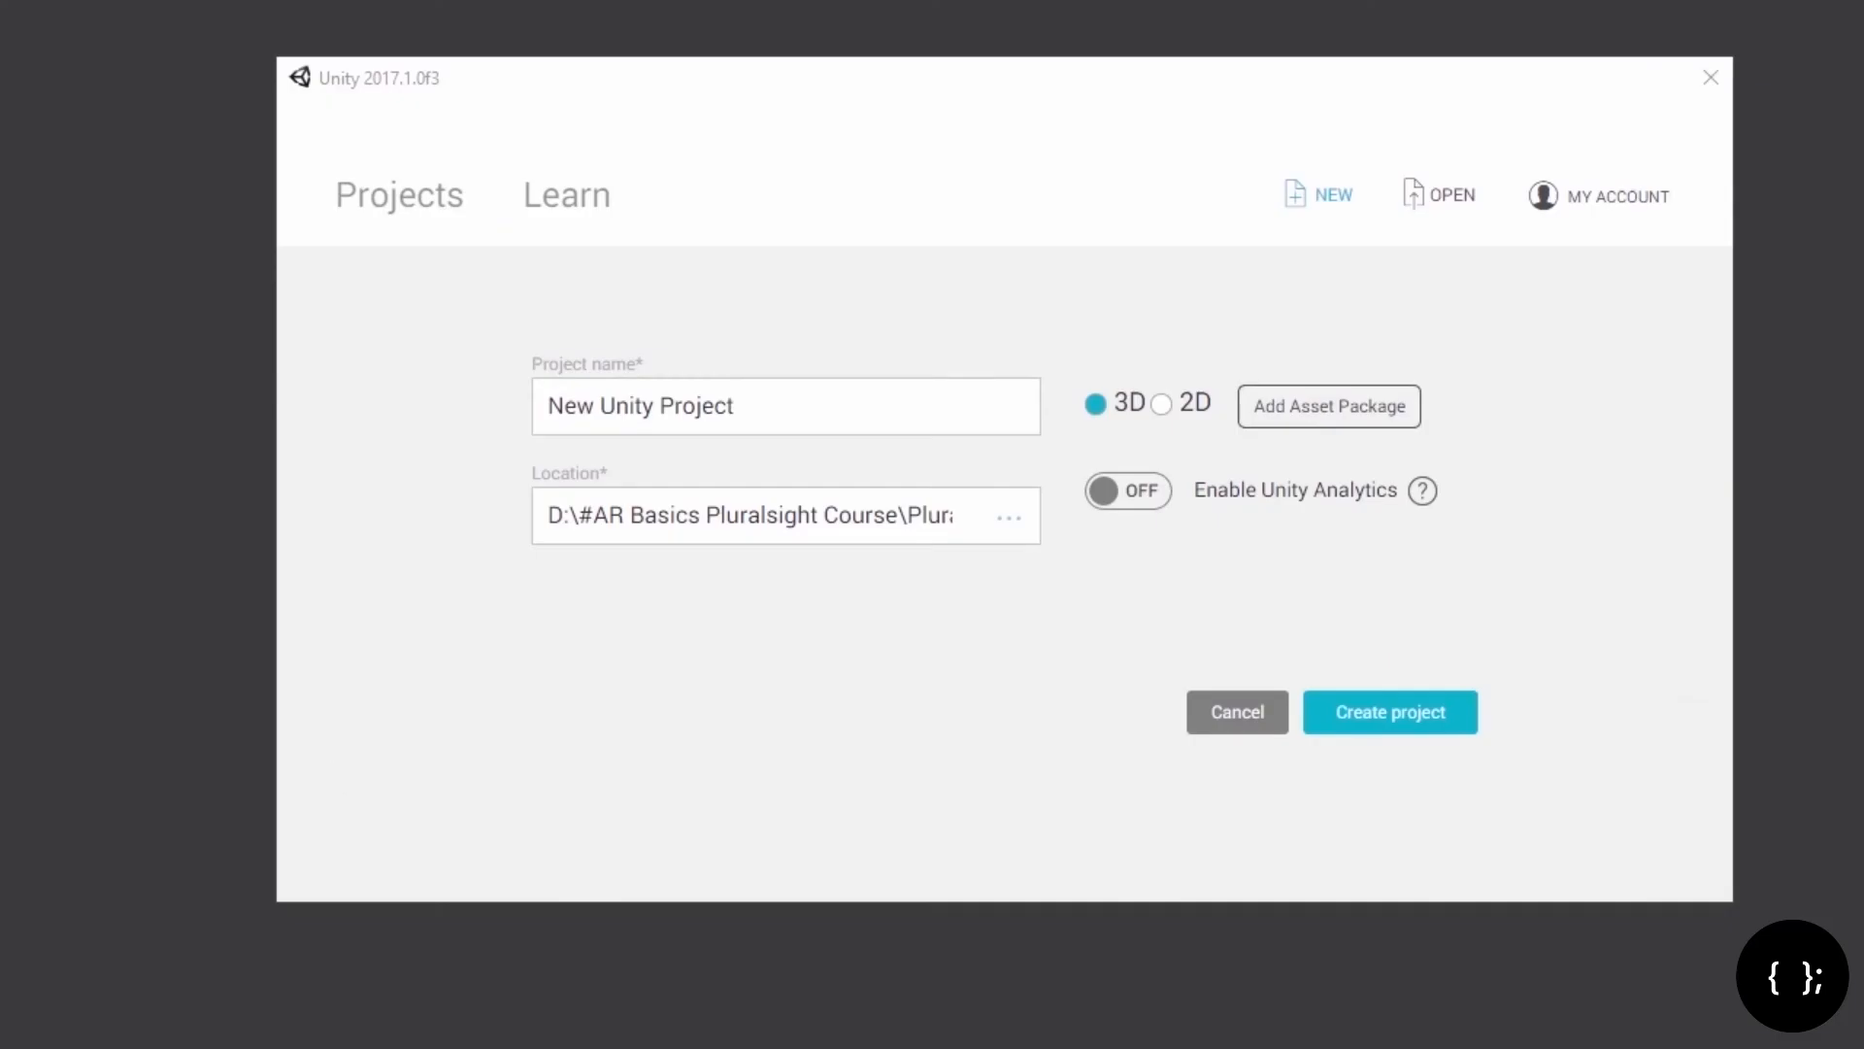
# Step: Create the 'AR Basics' project and import all files of the vuforia-unity-6-2-10 custom package into Assets
pyautogui.tripleClick(687, 428)
pyautogui.write('AR Basics')
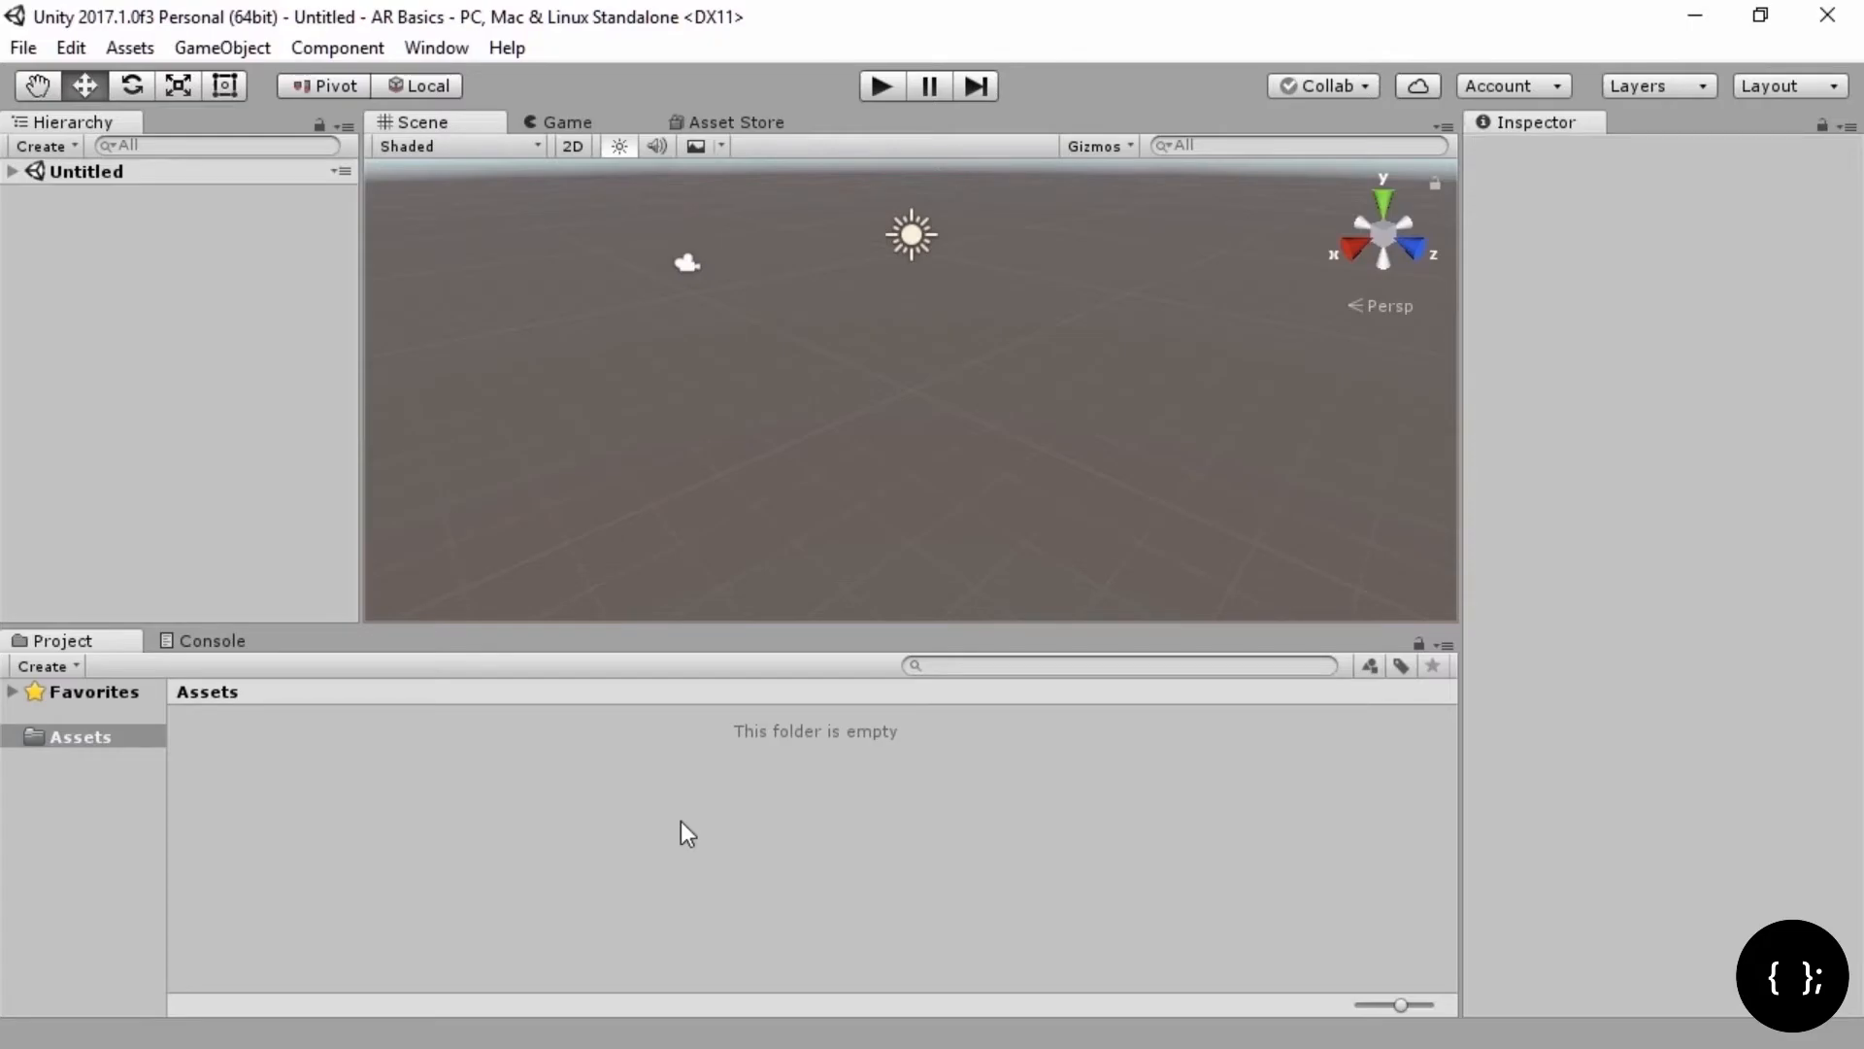
pyautogui.rightClick(68, 738)
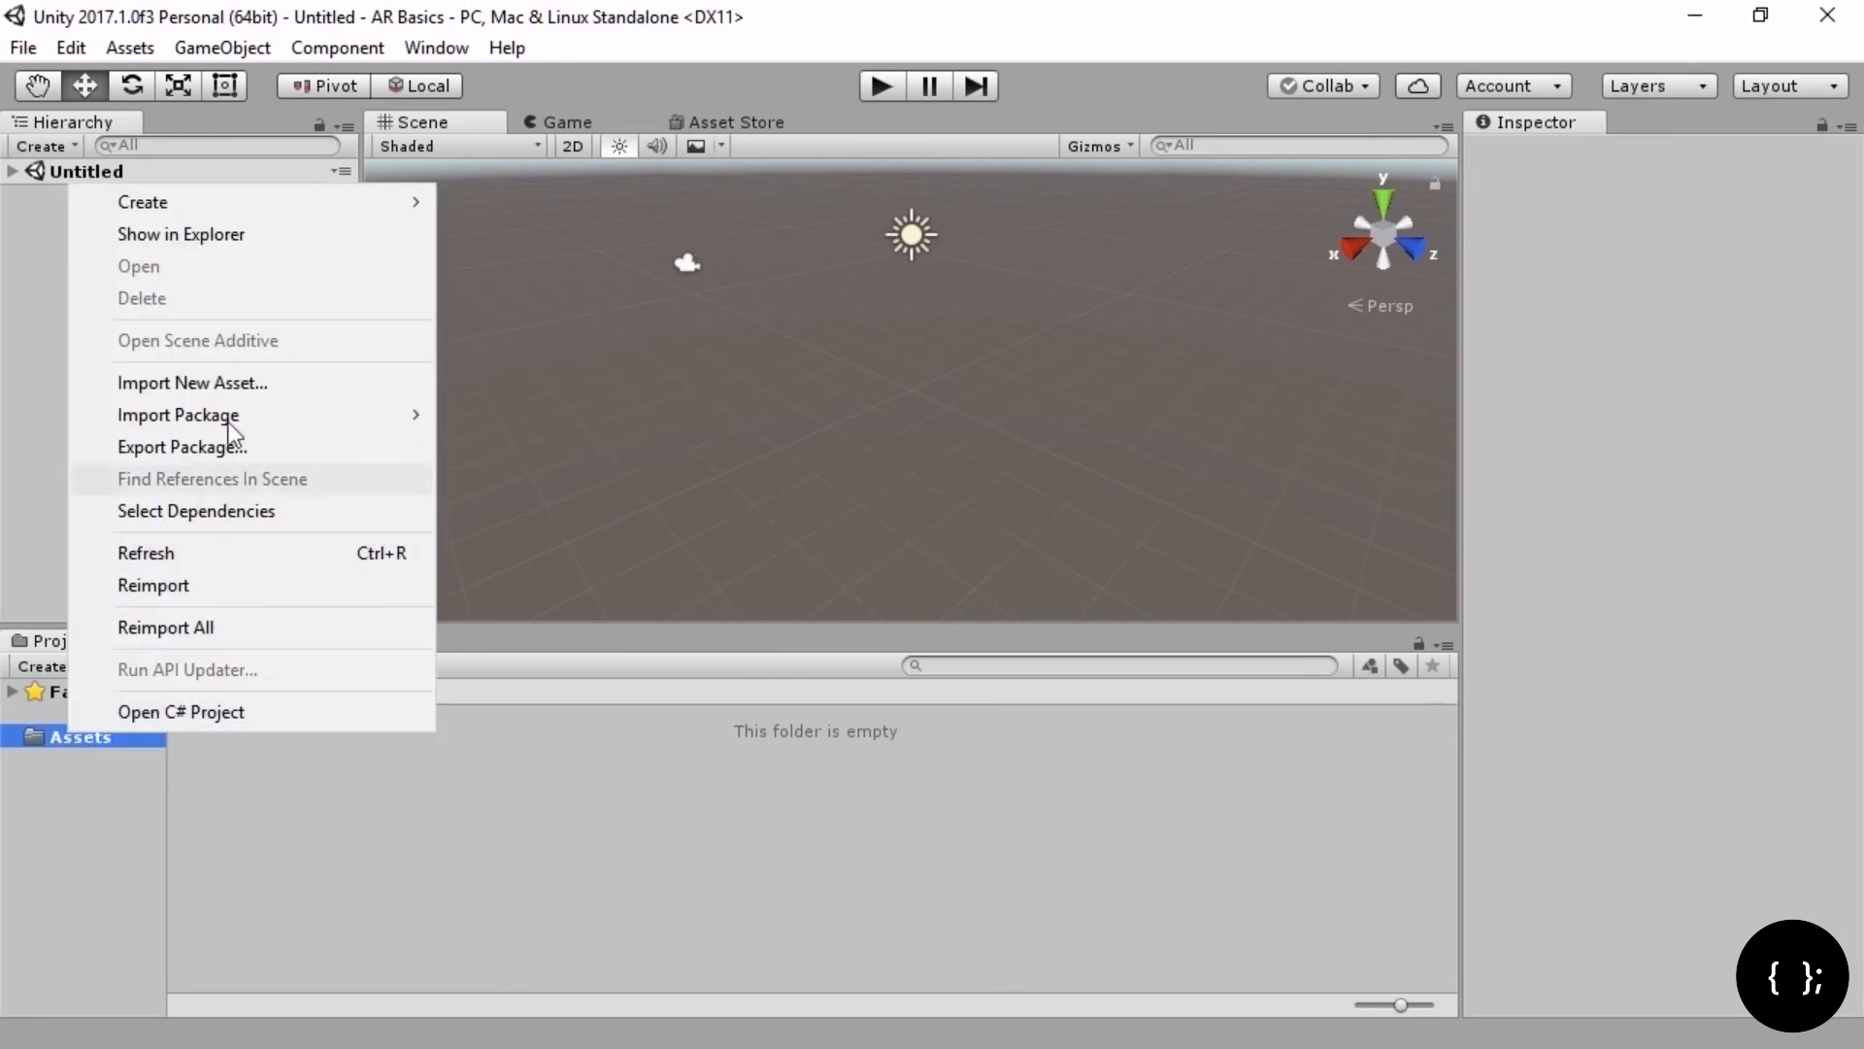
pyautogui.moveTo(252, 414)
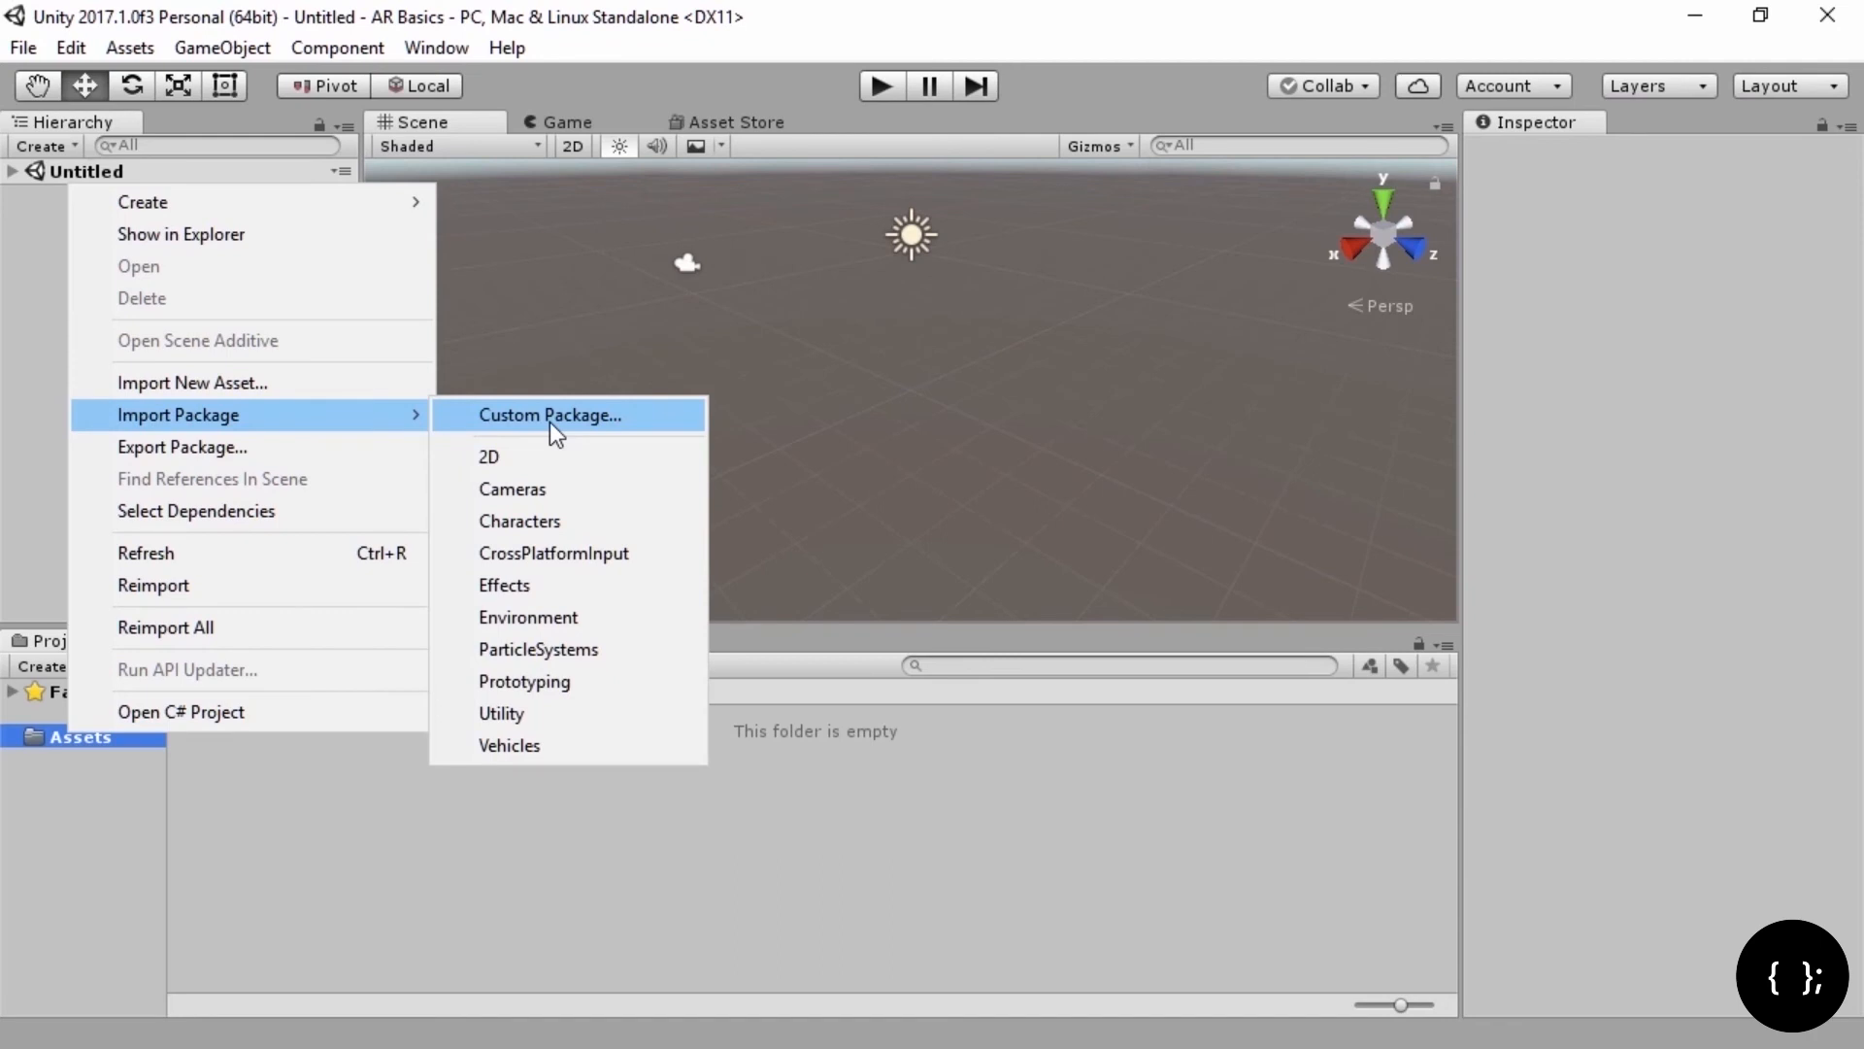
pyautogui.click(550, 421)
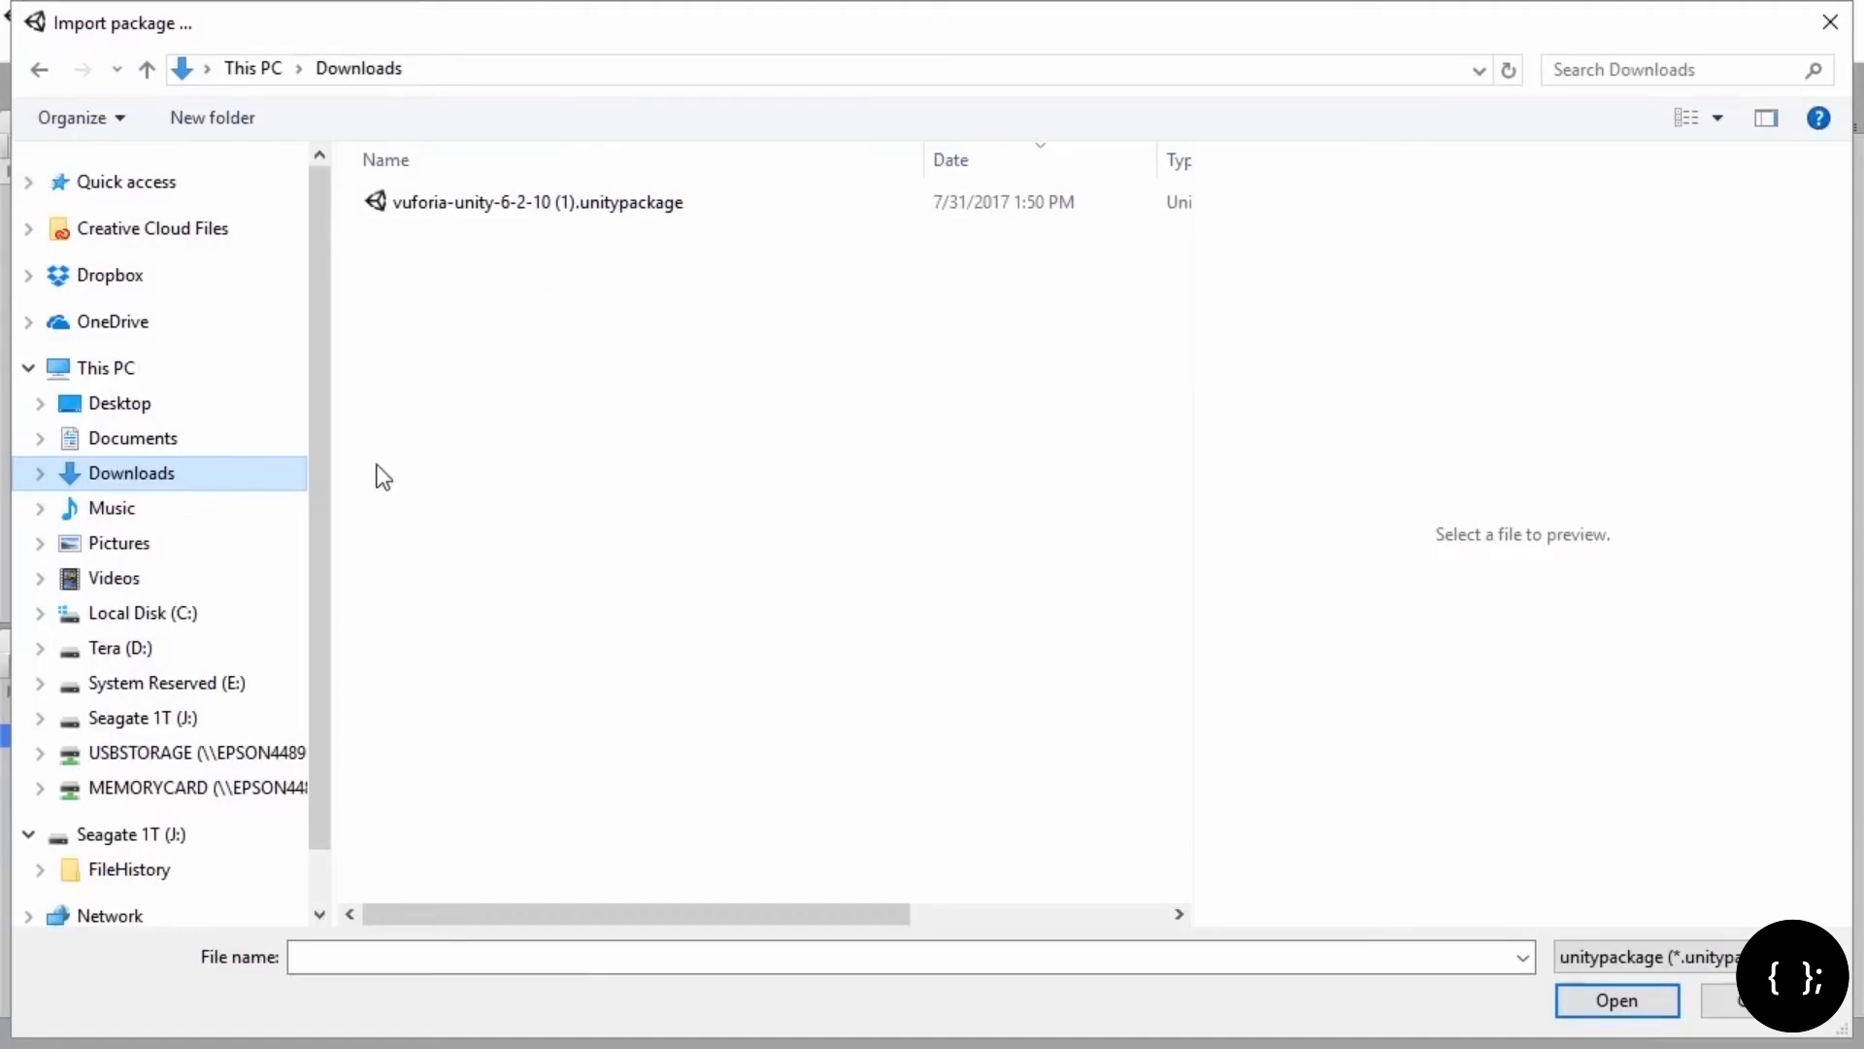
pyautogui.click(541, 204)
pyautogui.click(1604, 1008)
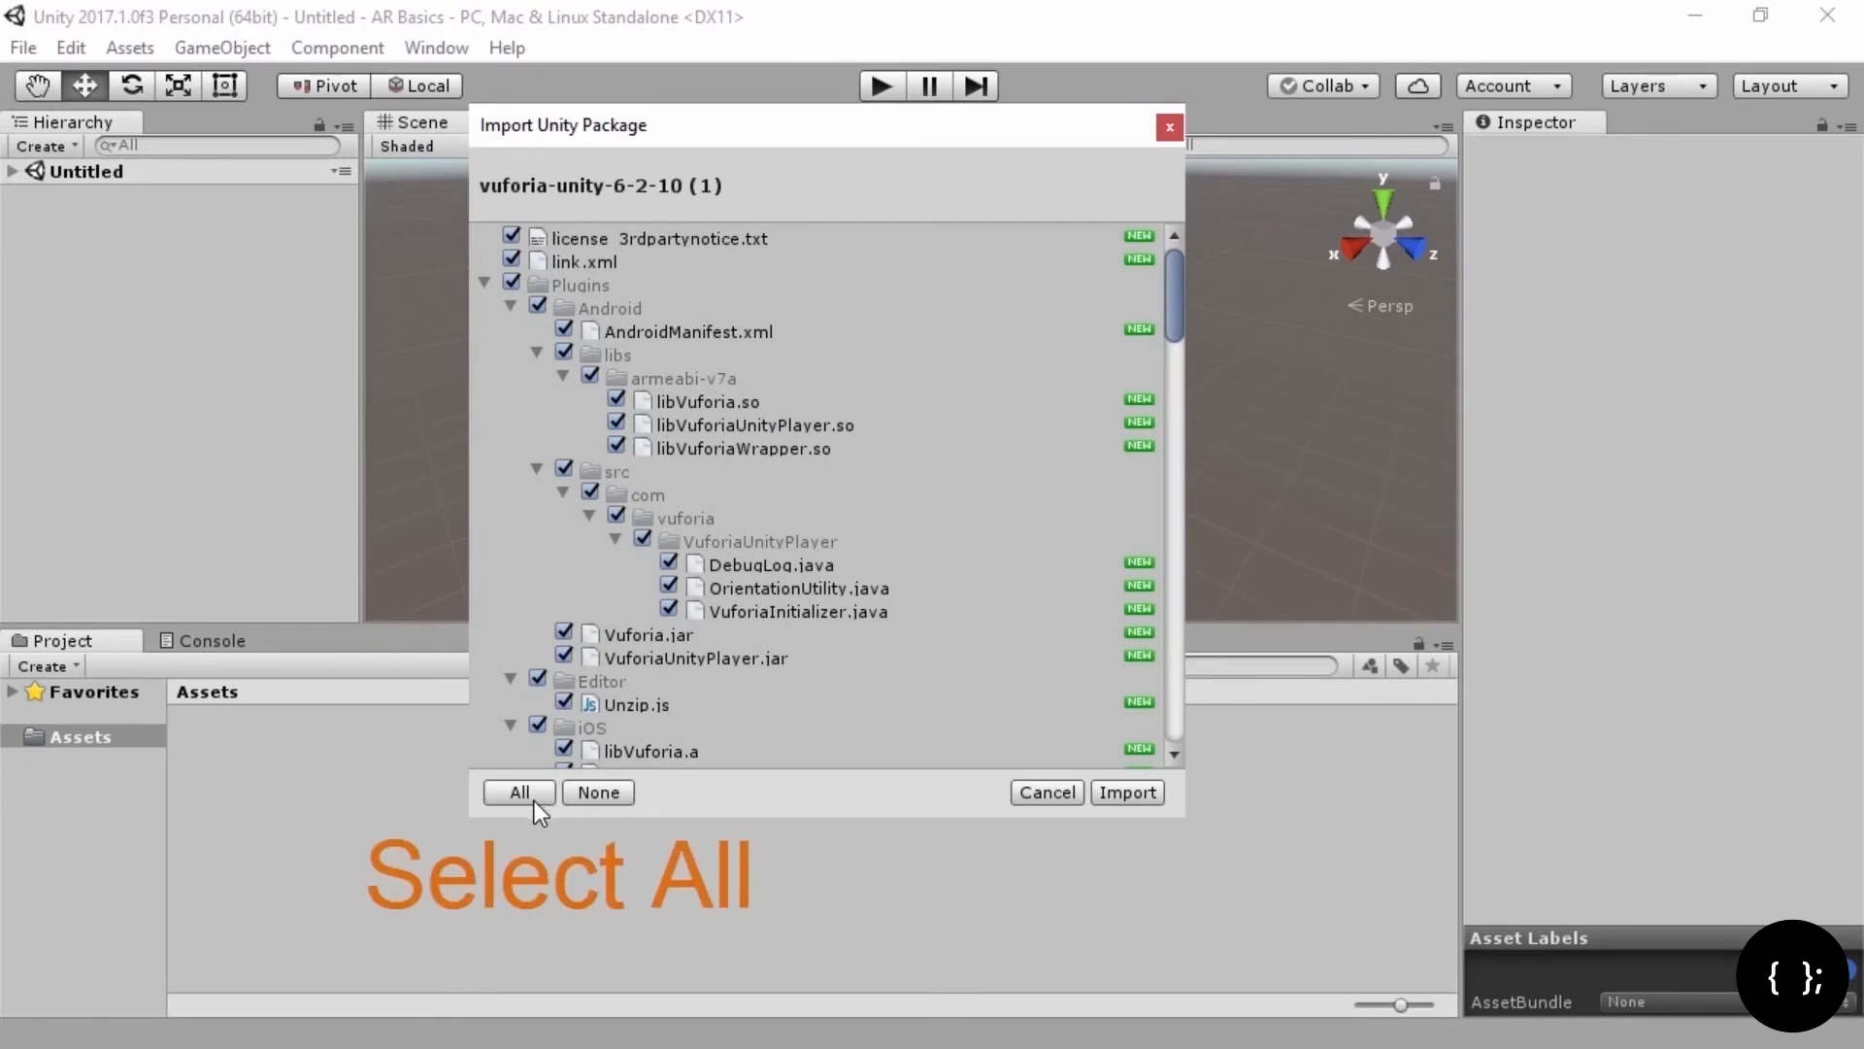
pyautogui.click(1138, 796)
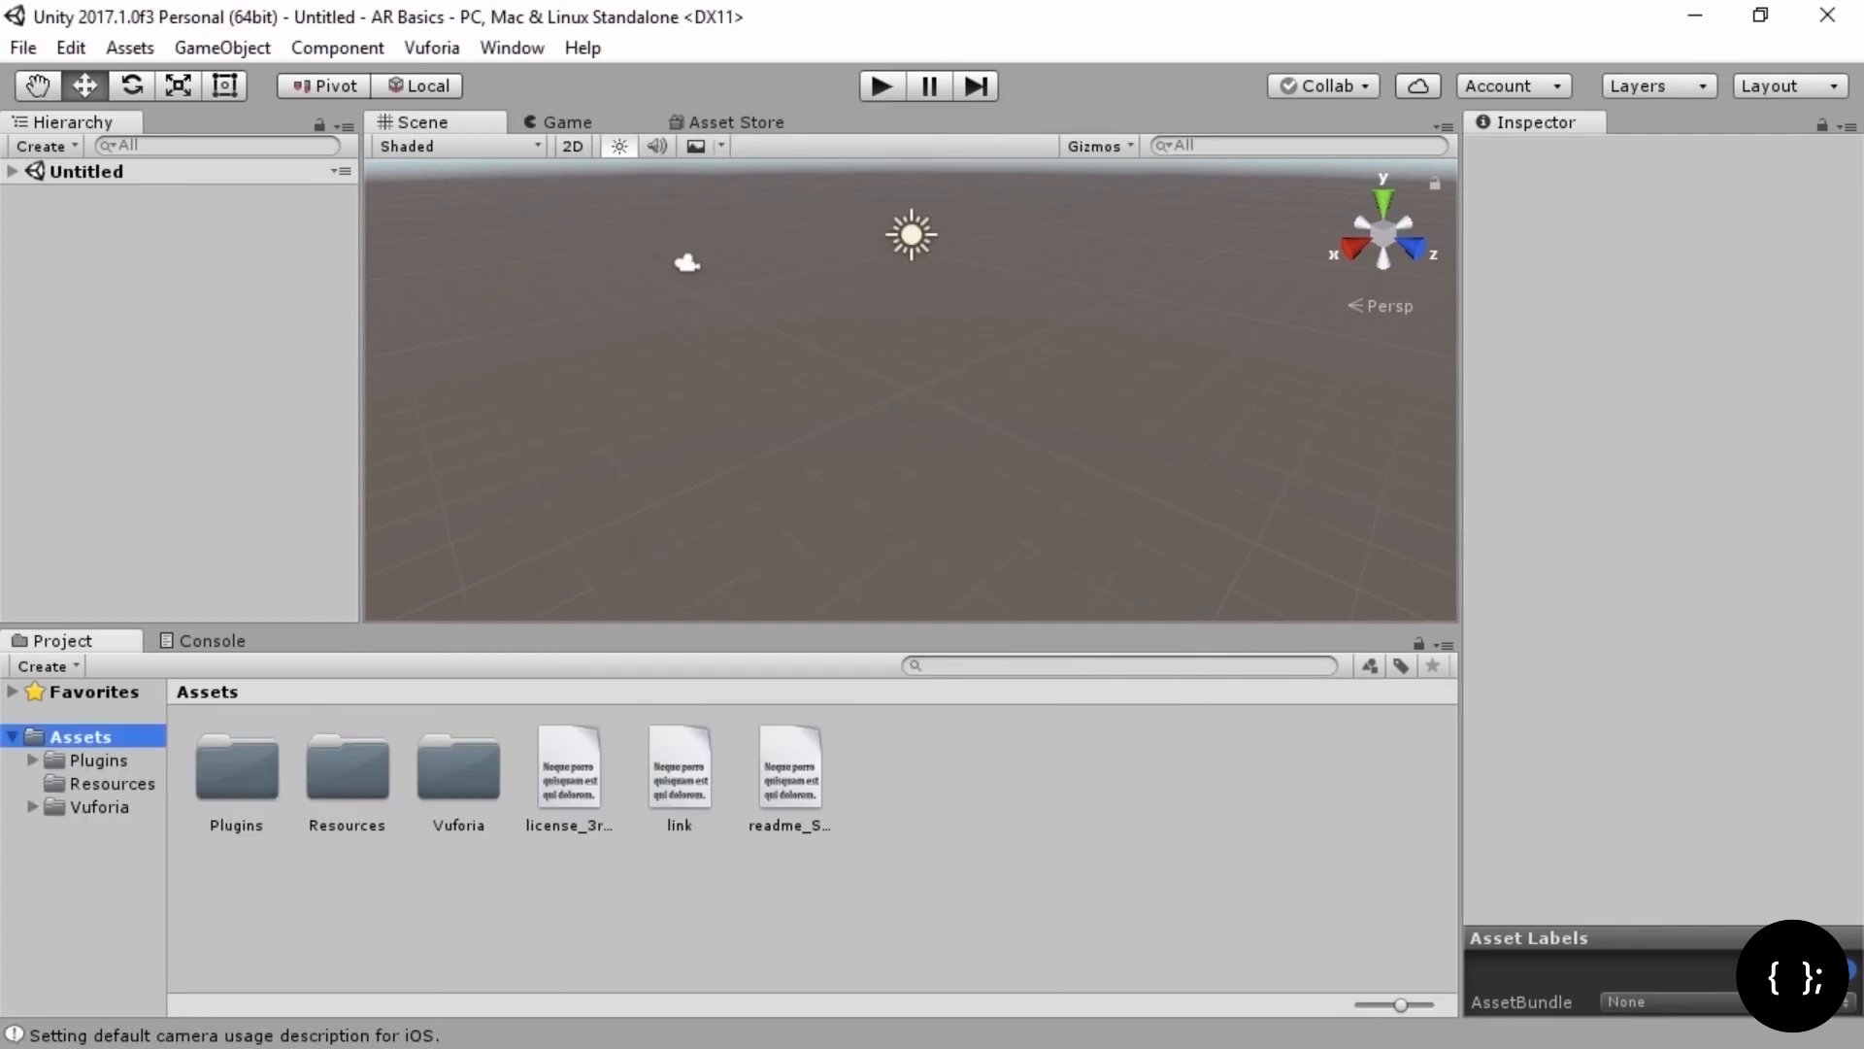
pyautogui.click(70, 49)
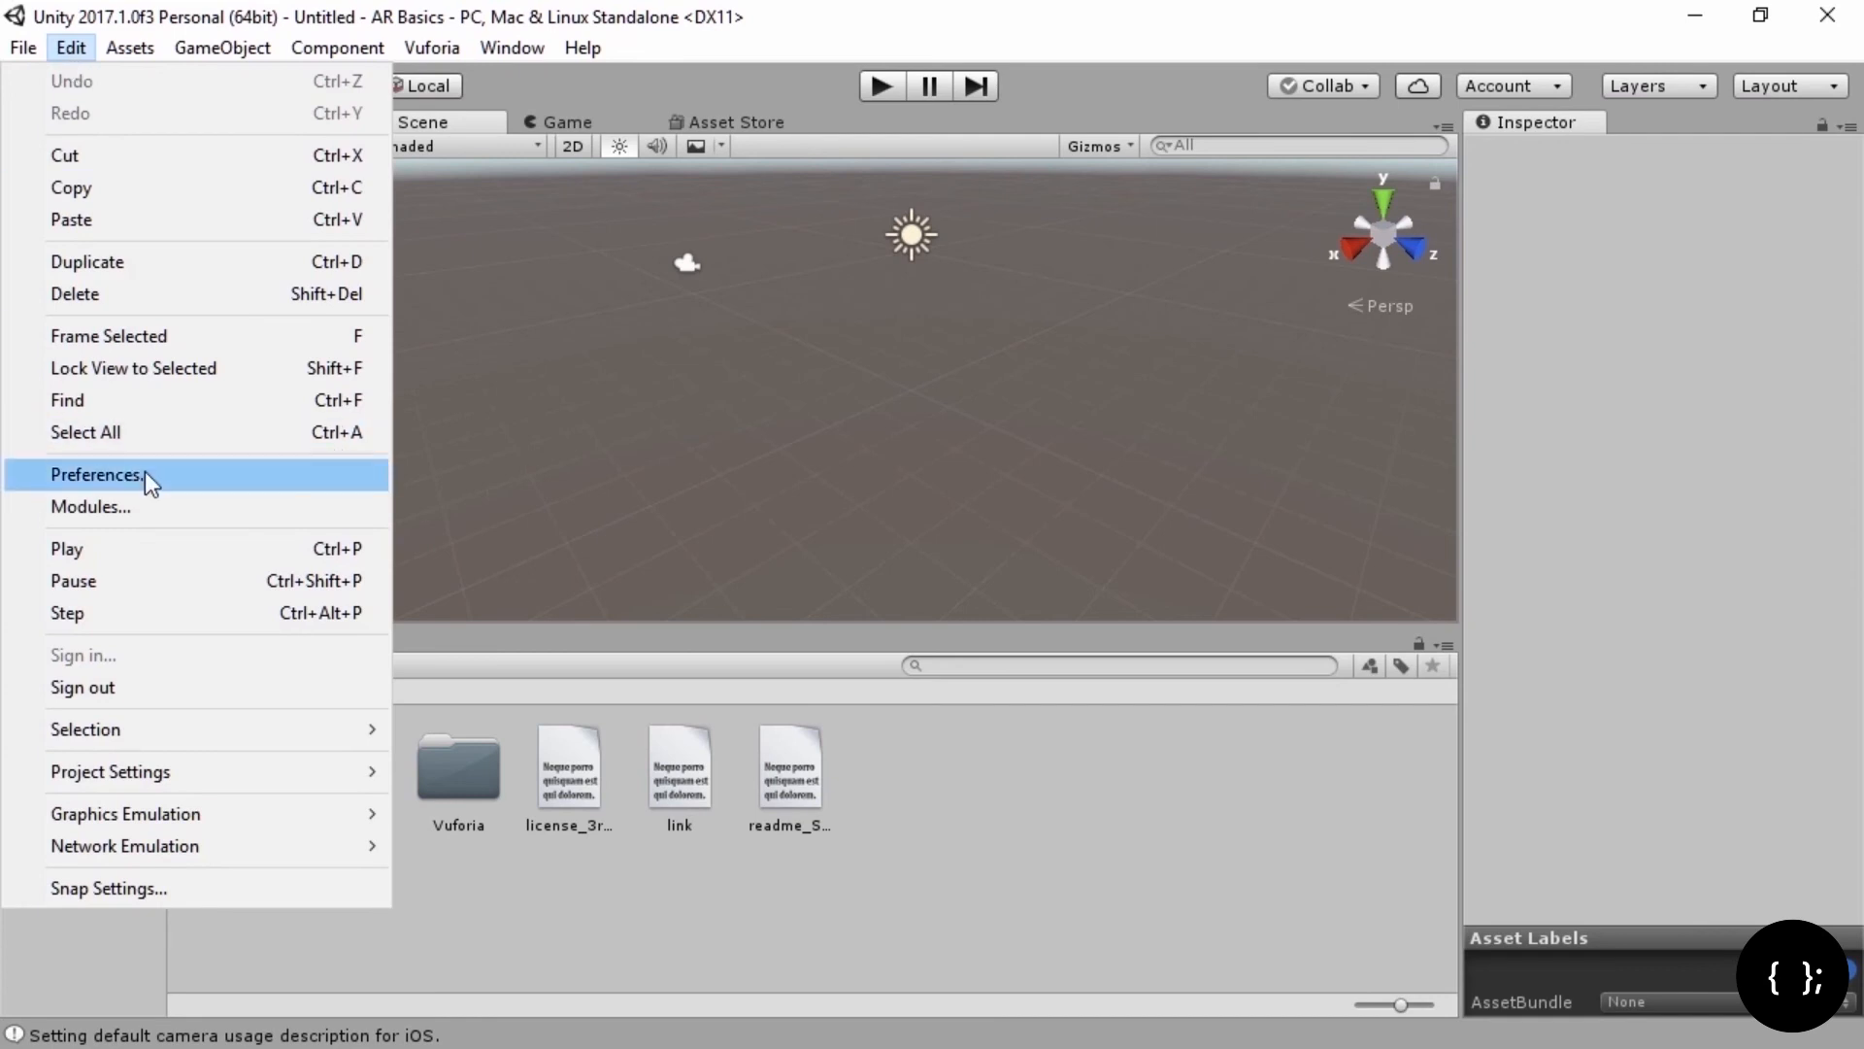
pyautogui.click(97, 475)
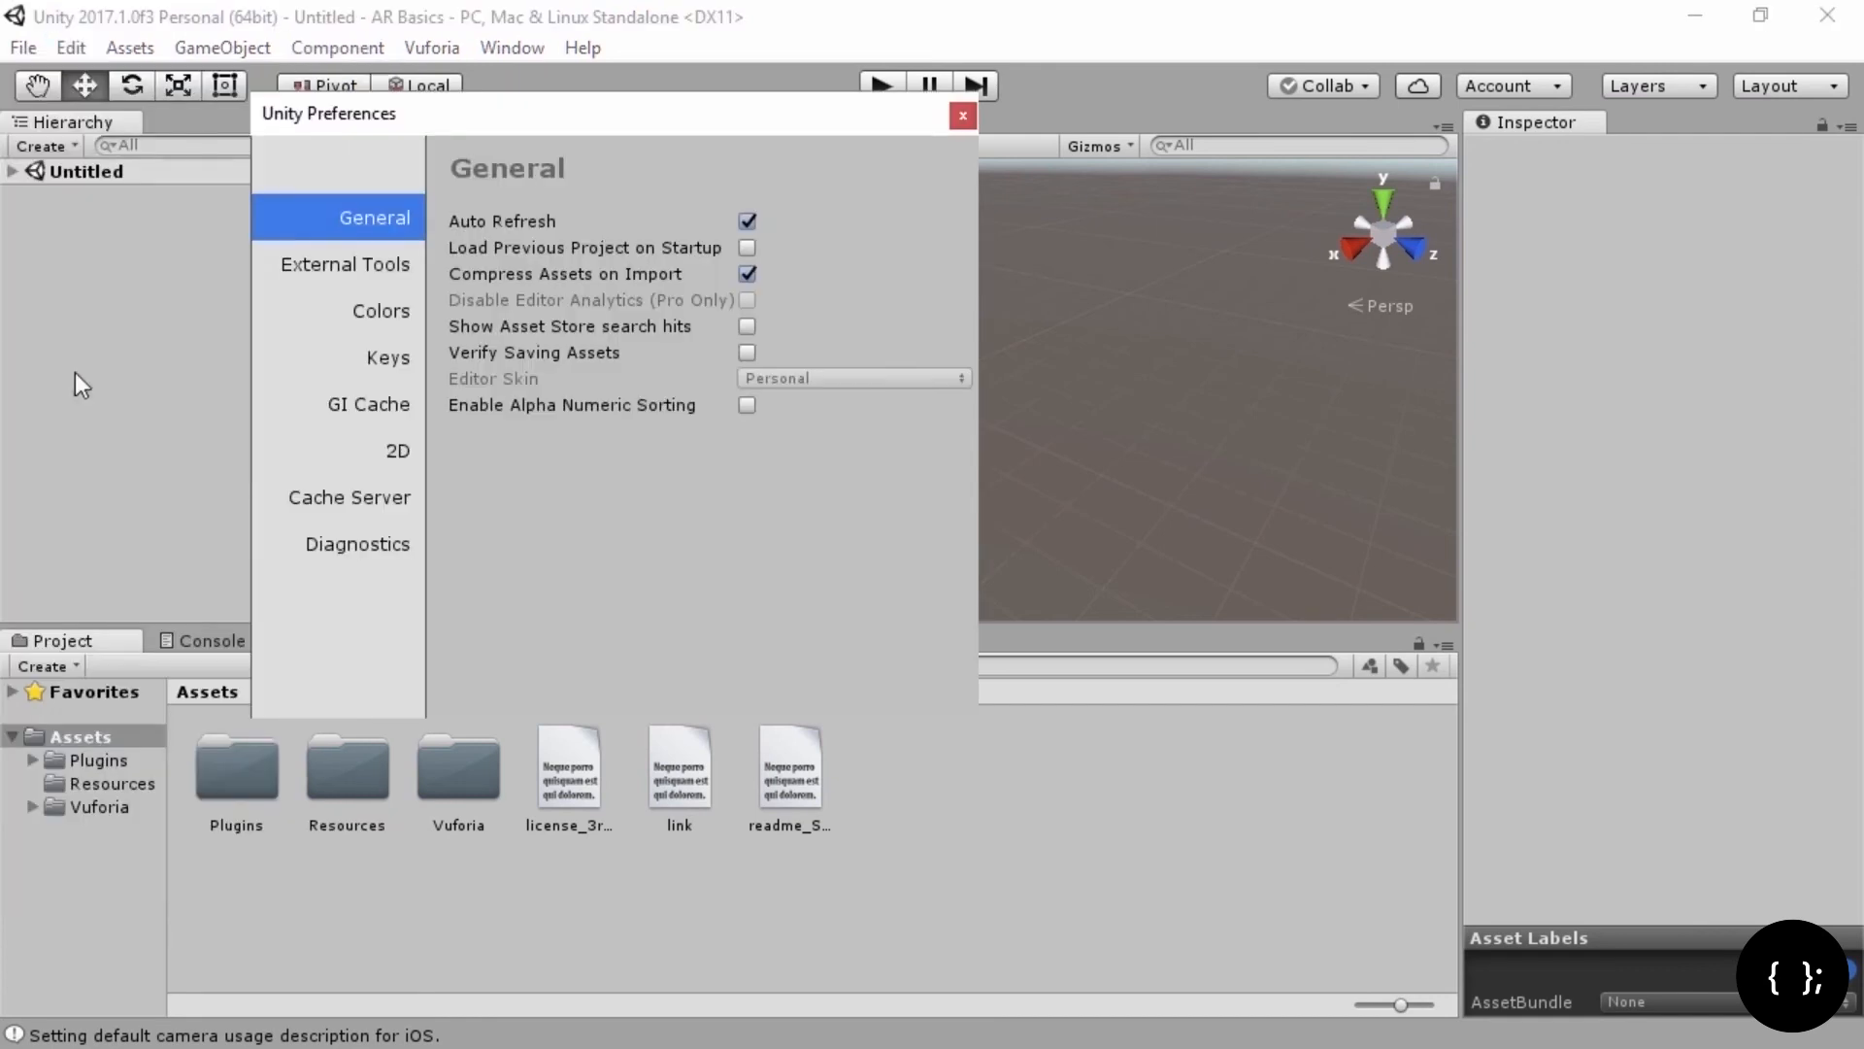
pyautogui.click(357, 264)
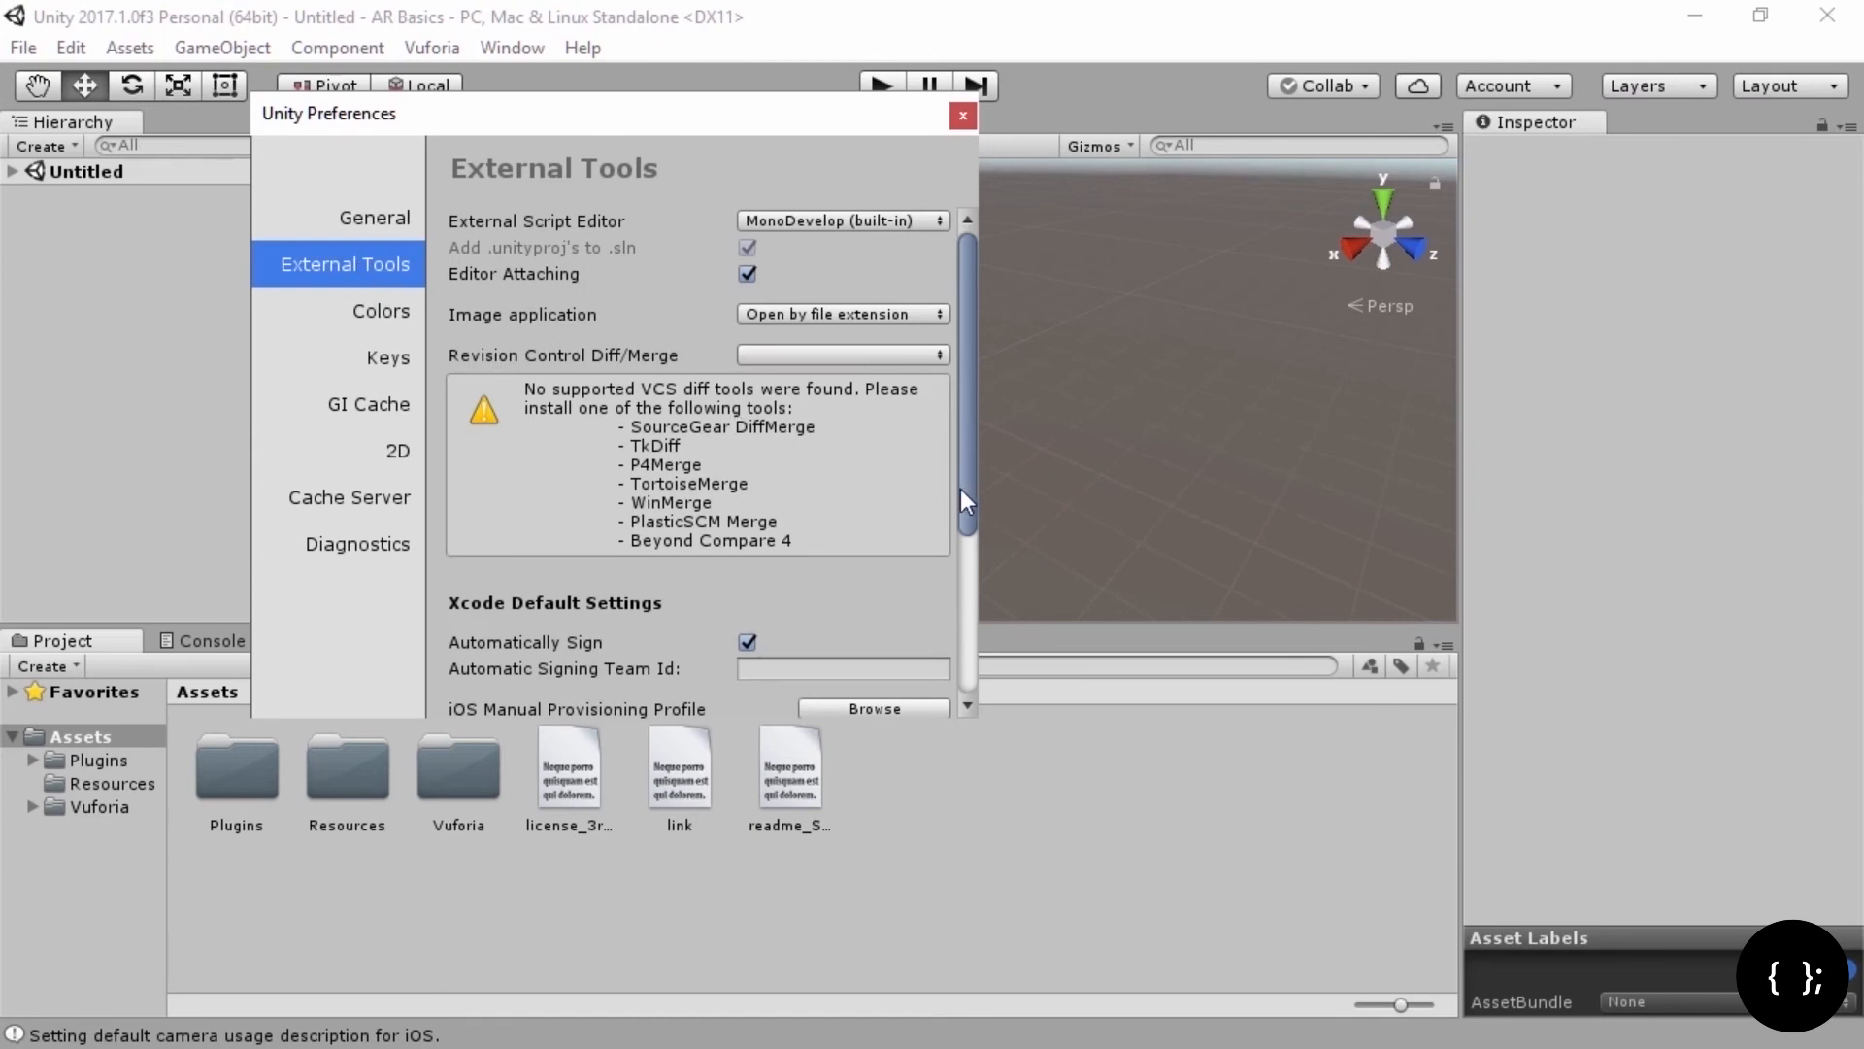
pyautogui.moveTo(963, 489); pyautogui.dragTo(1033, 709)
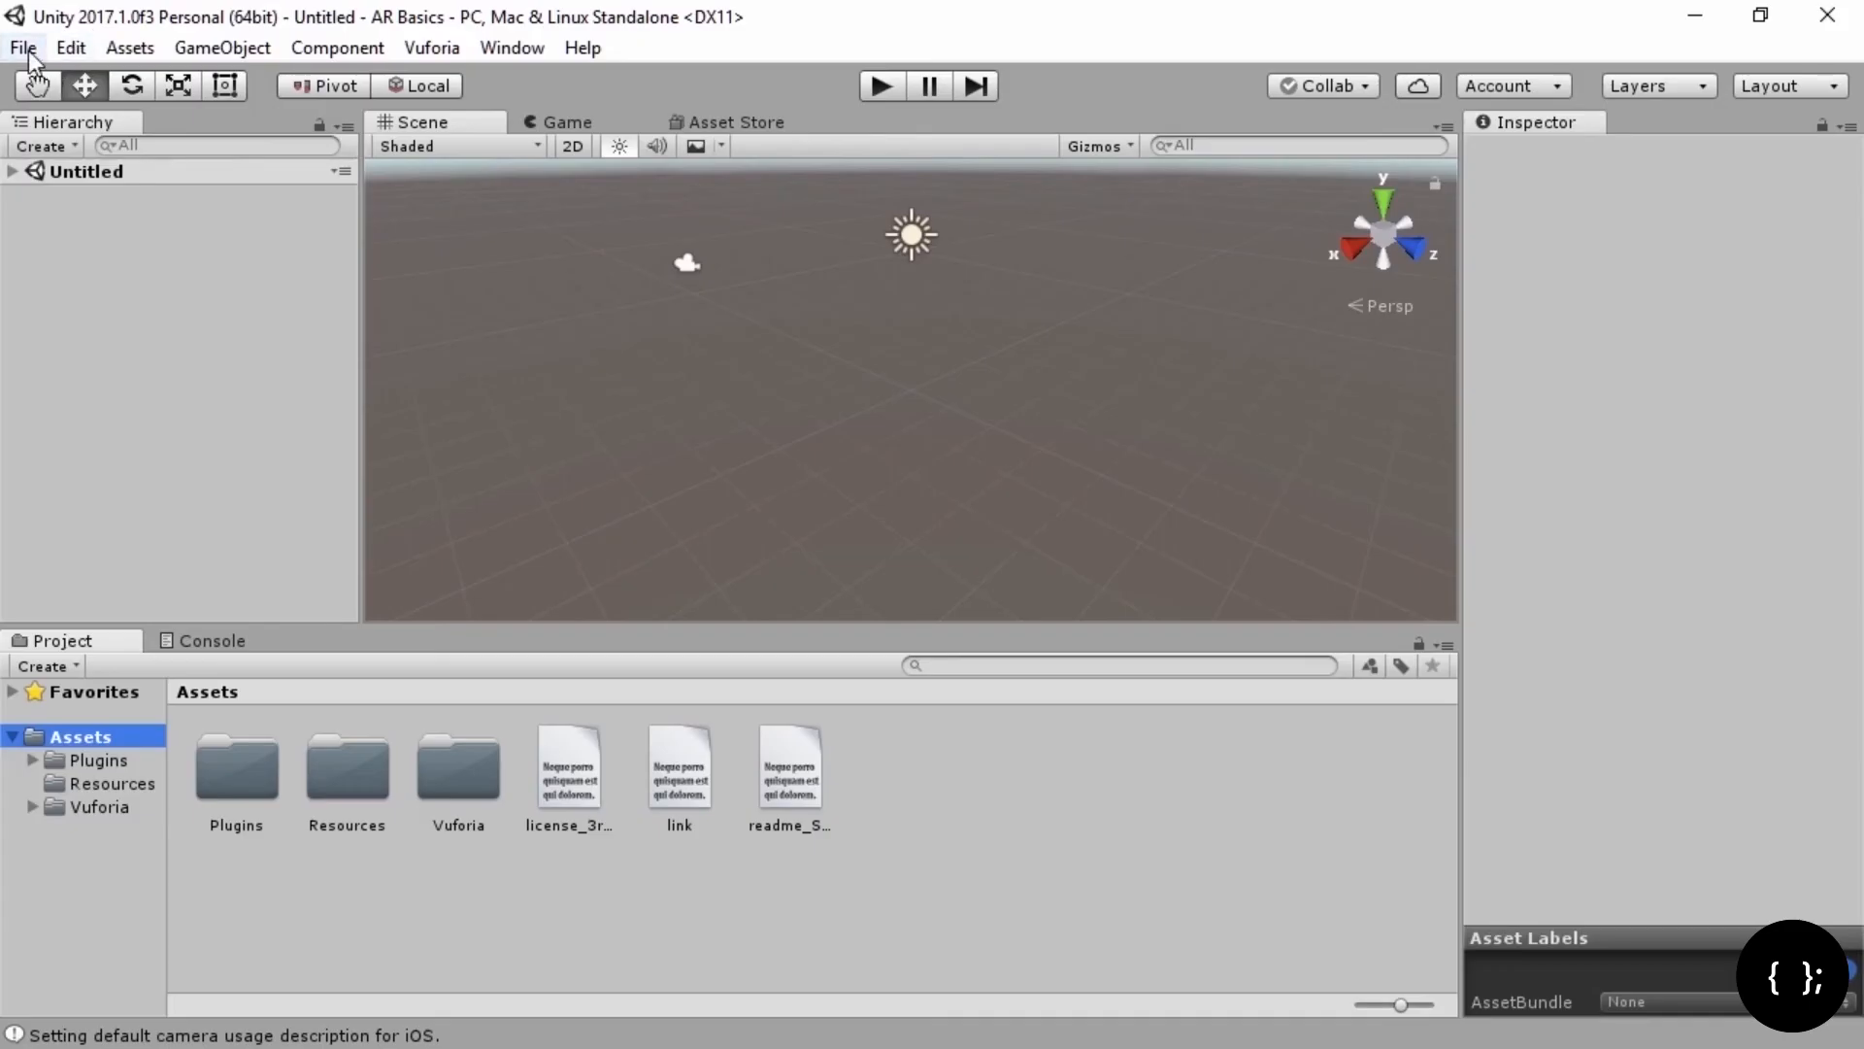
# Step: Switch the build platform to Android in Build Settings, then close the window
pyautogui.click(25, 49)
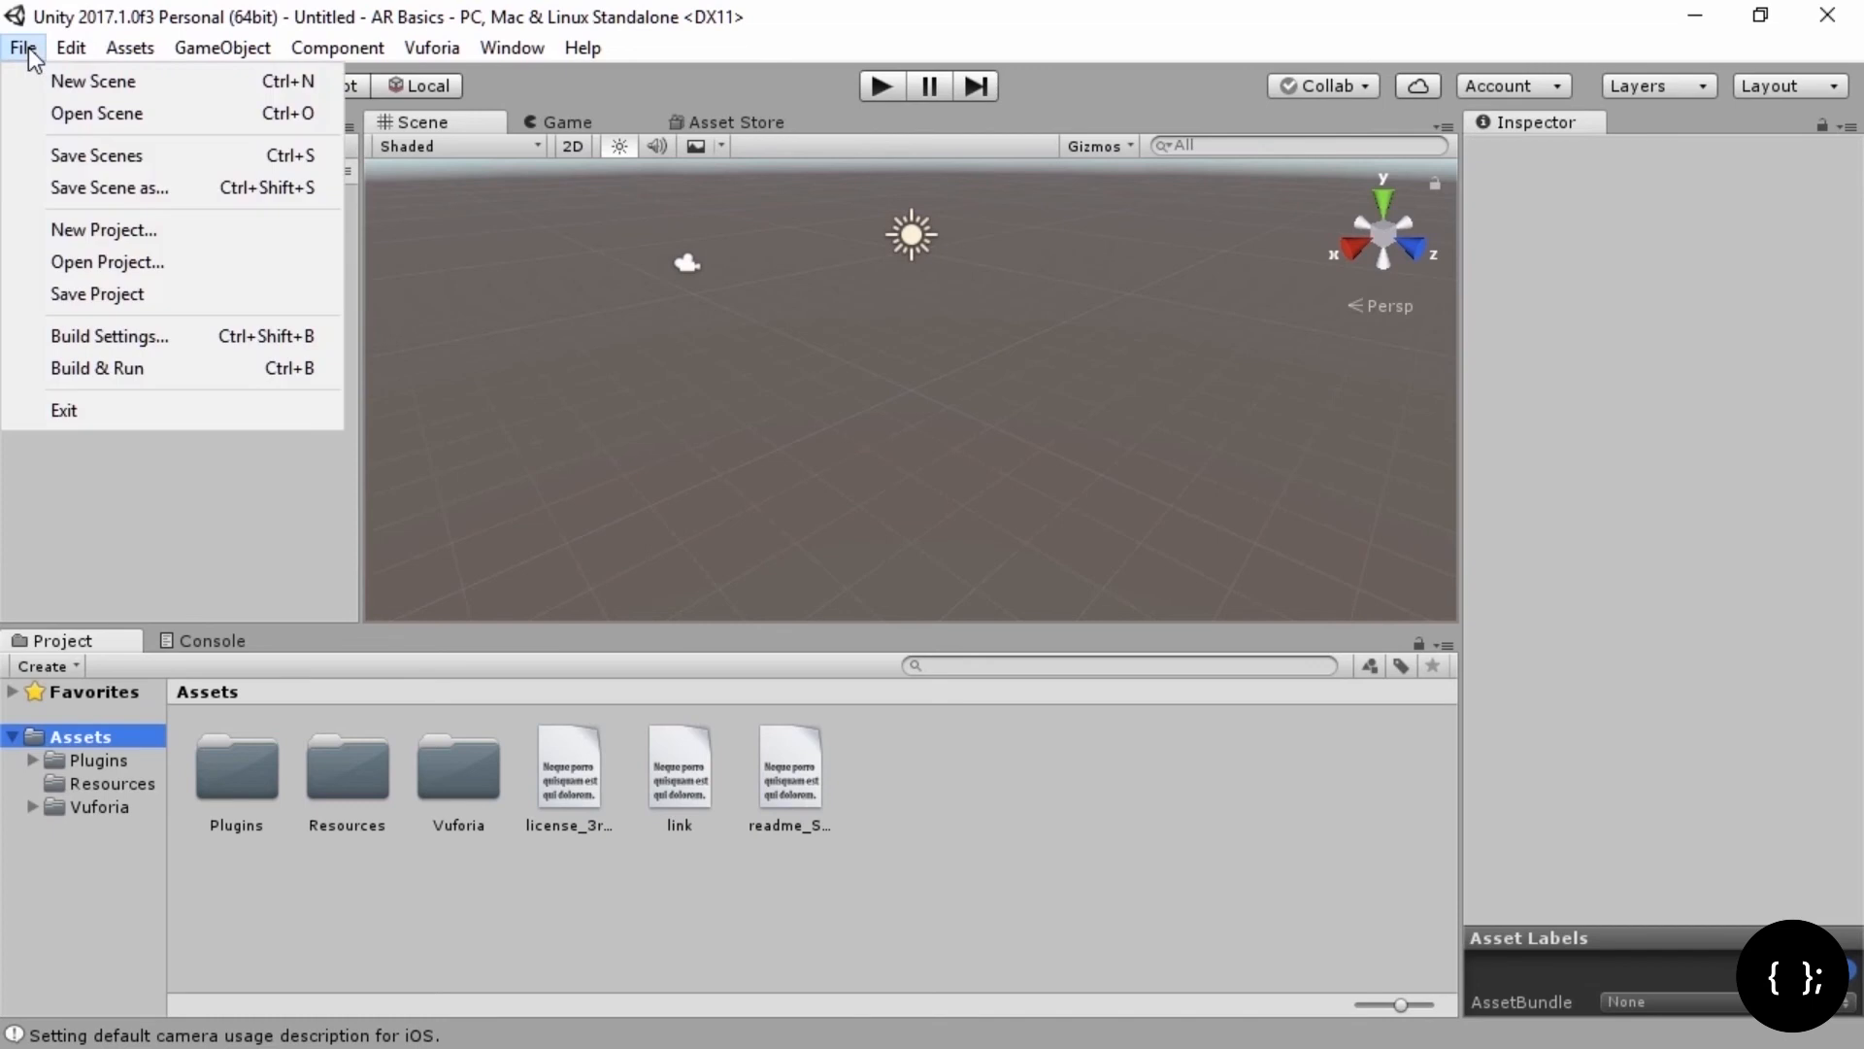
pyautogui.click(148, 334)
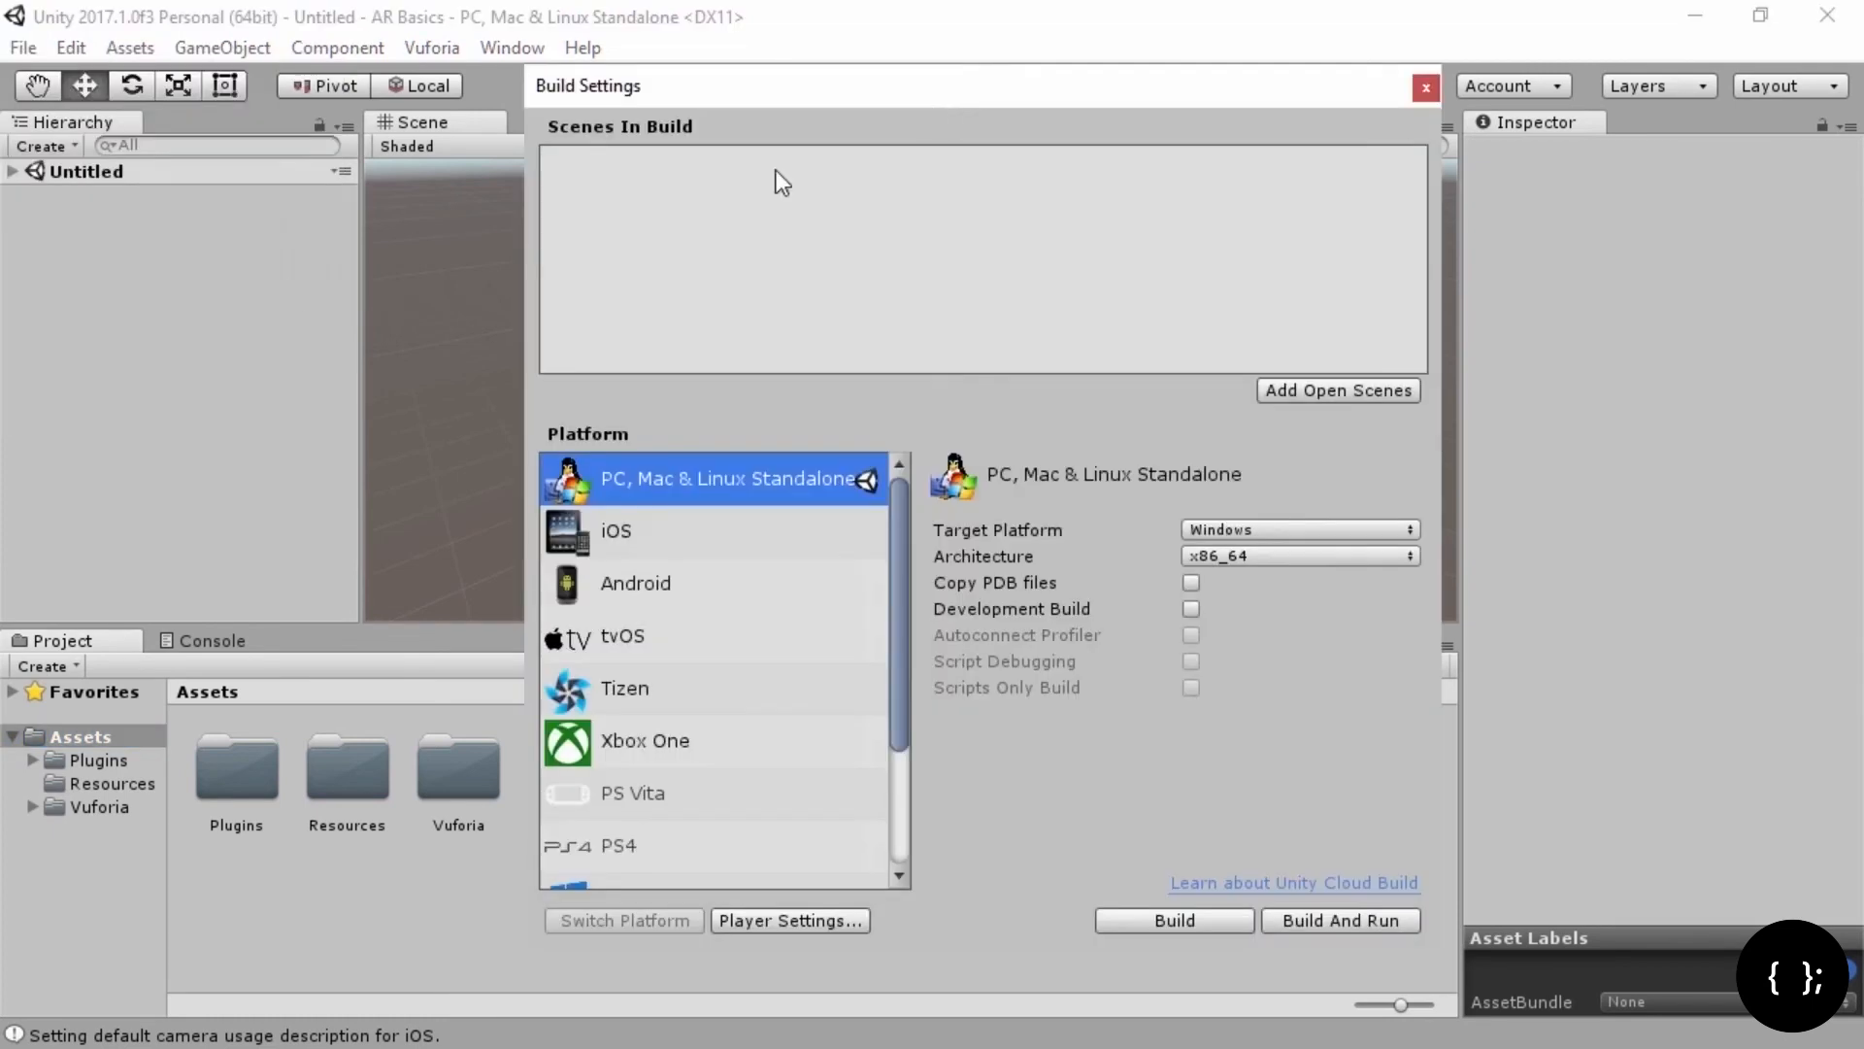
pyautogui.click(642, 586)
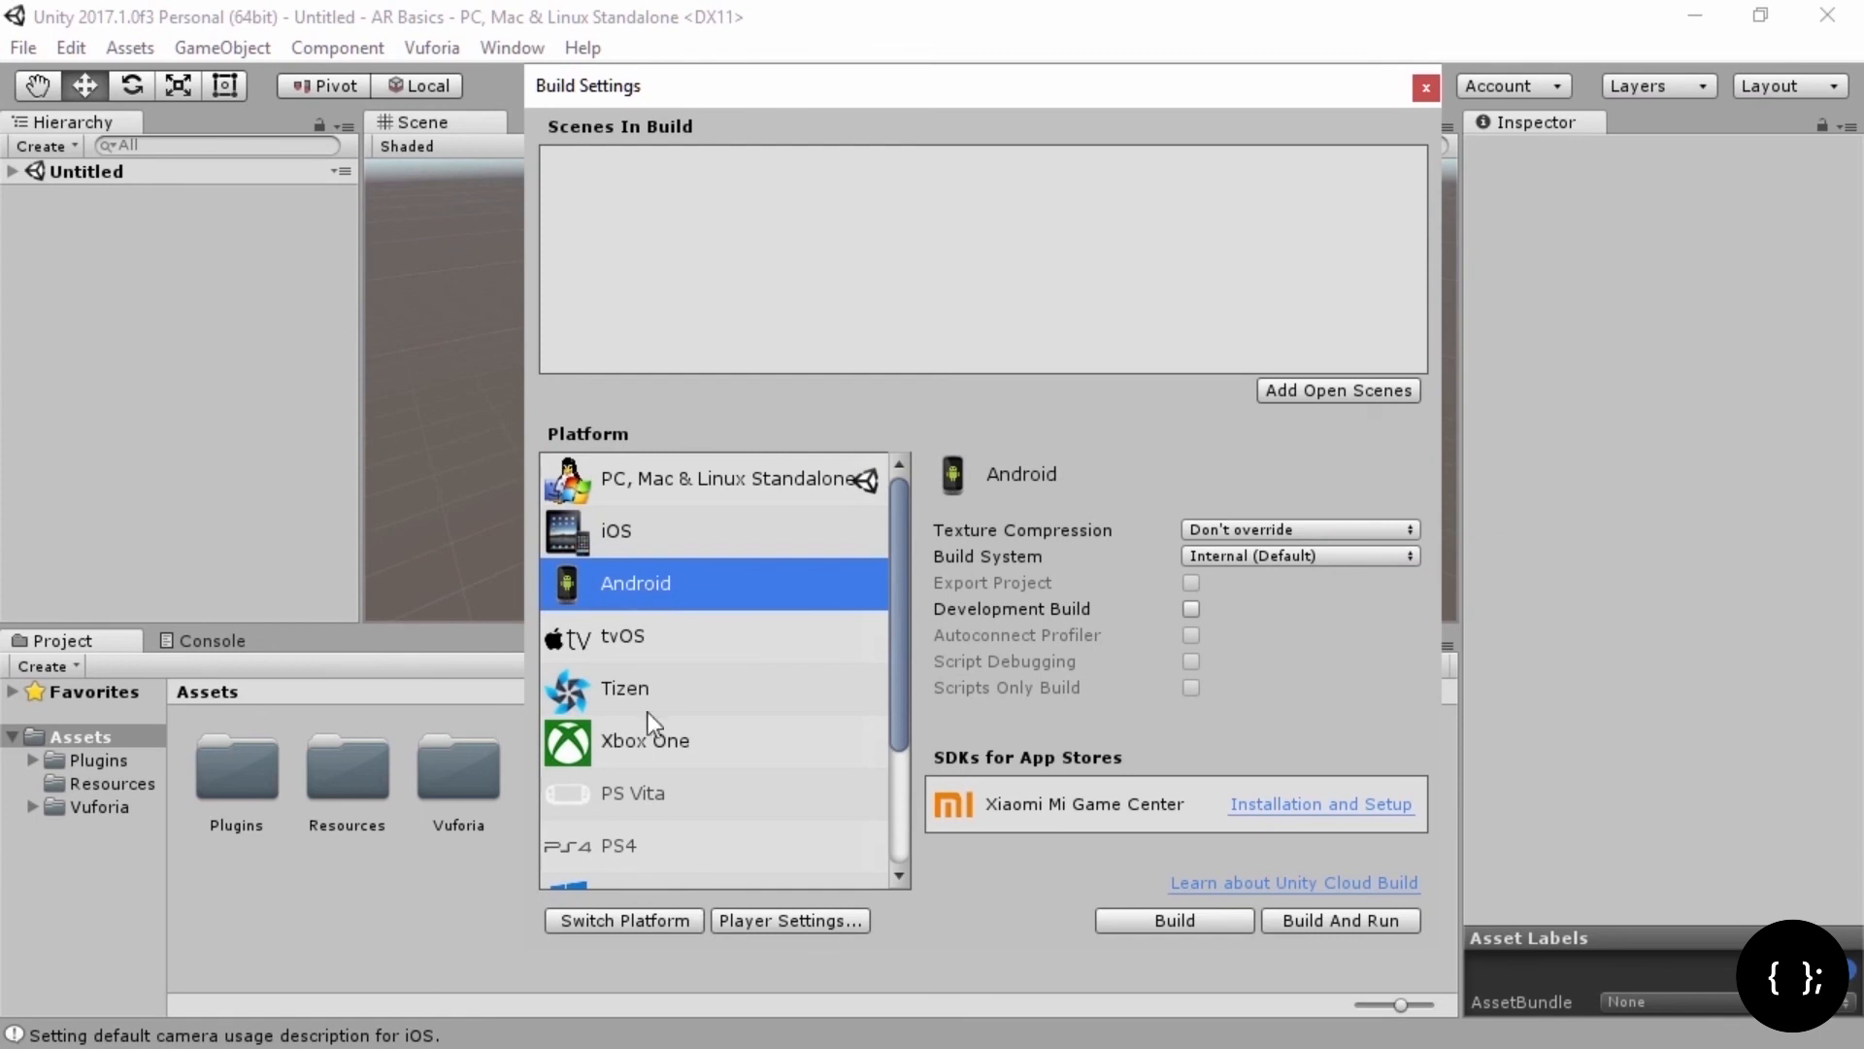
pyautogui.click(639, 921)
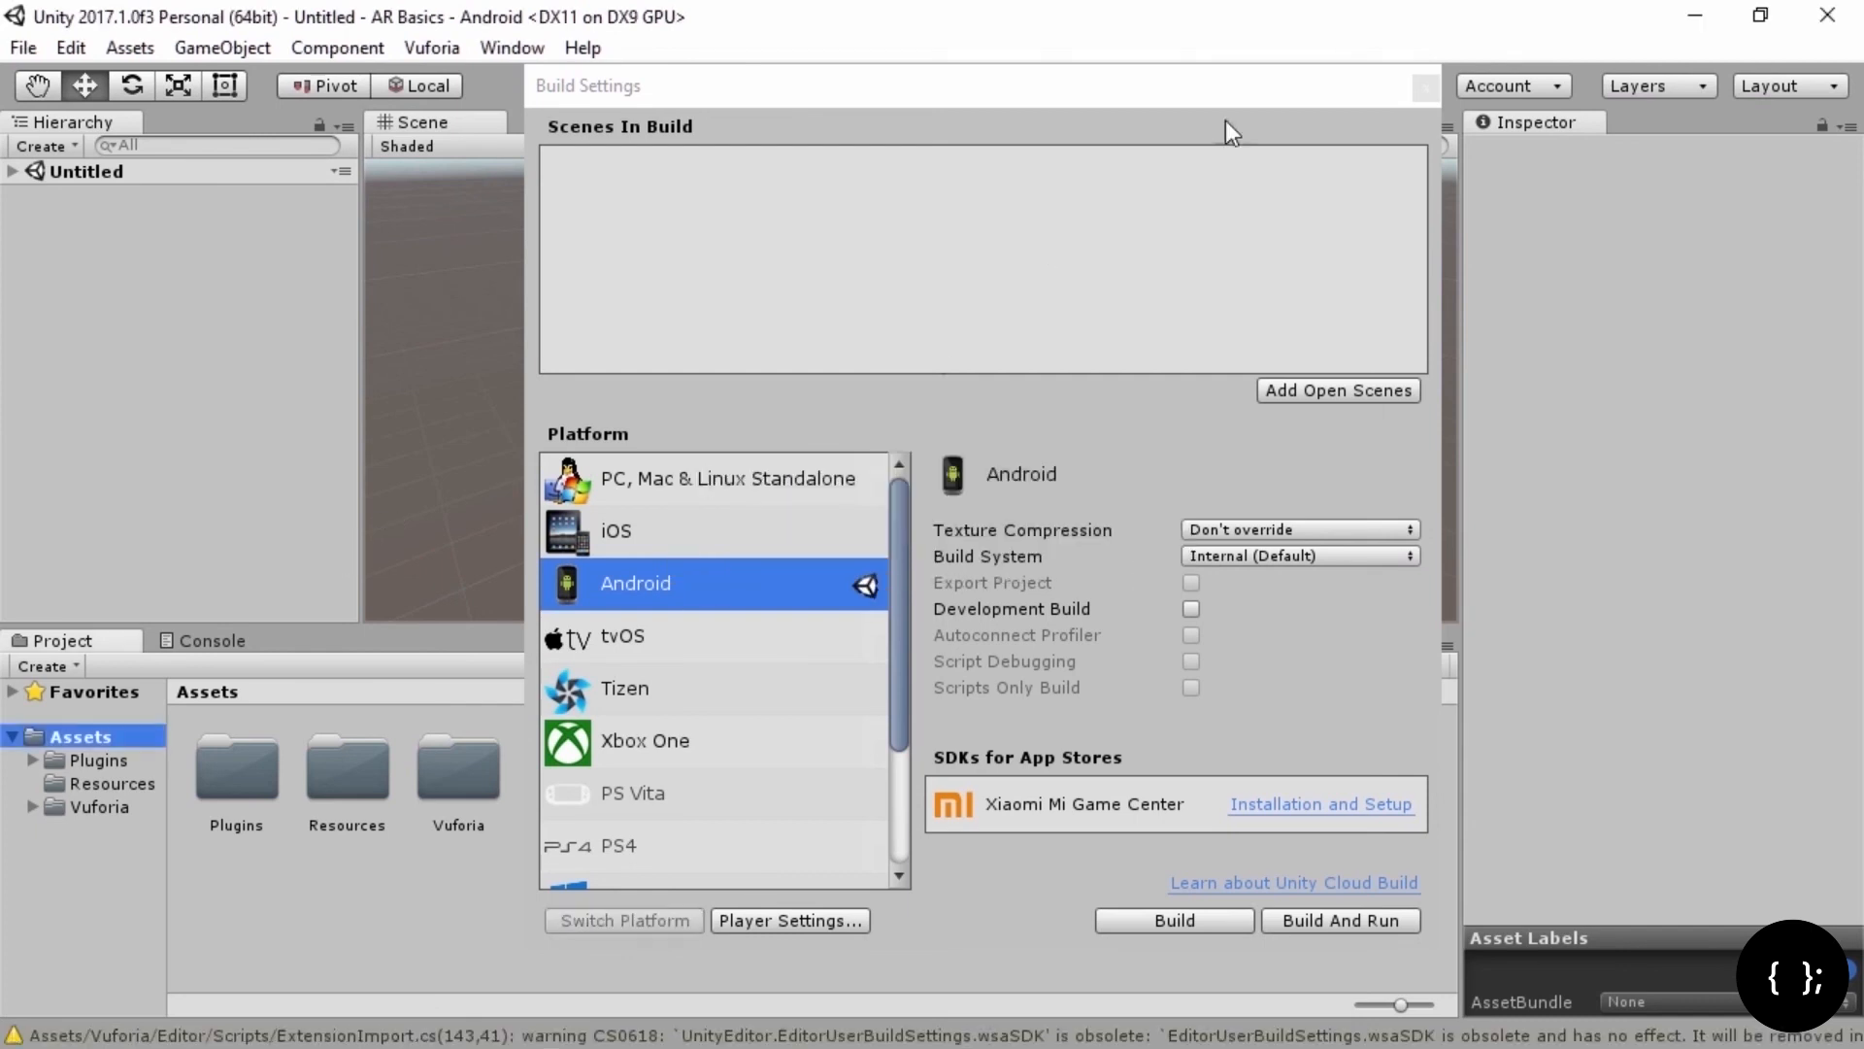
pyautogui.click(1321, 83)
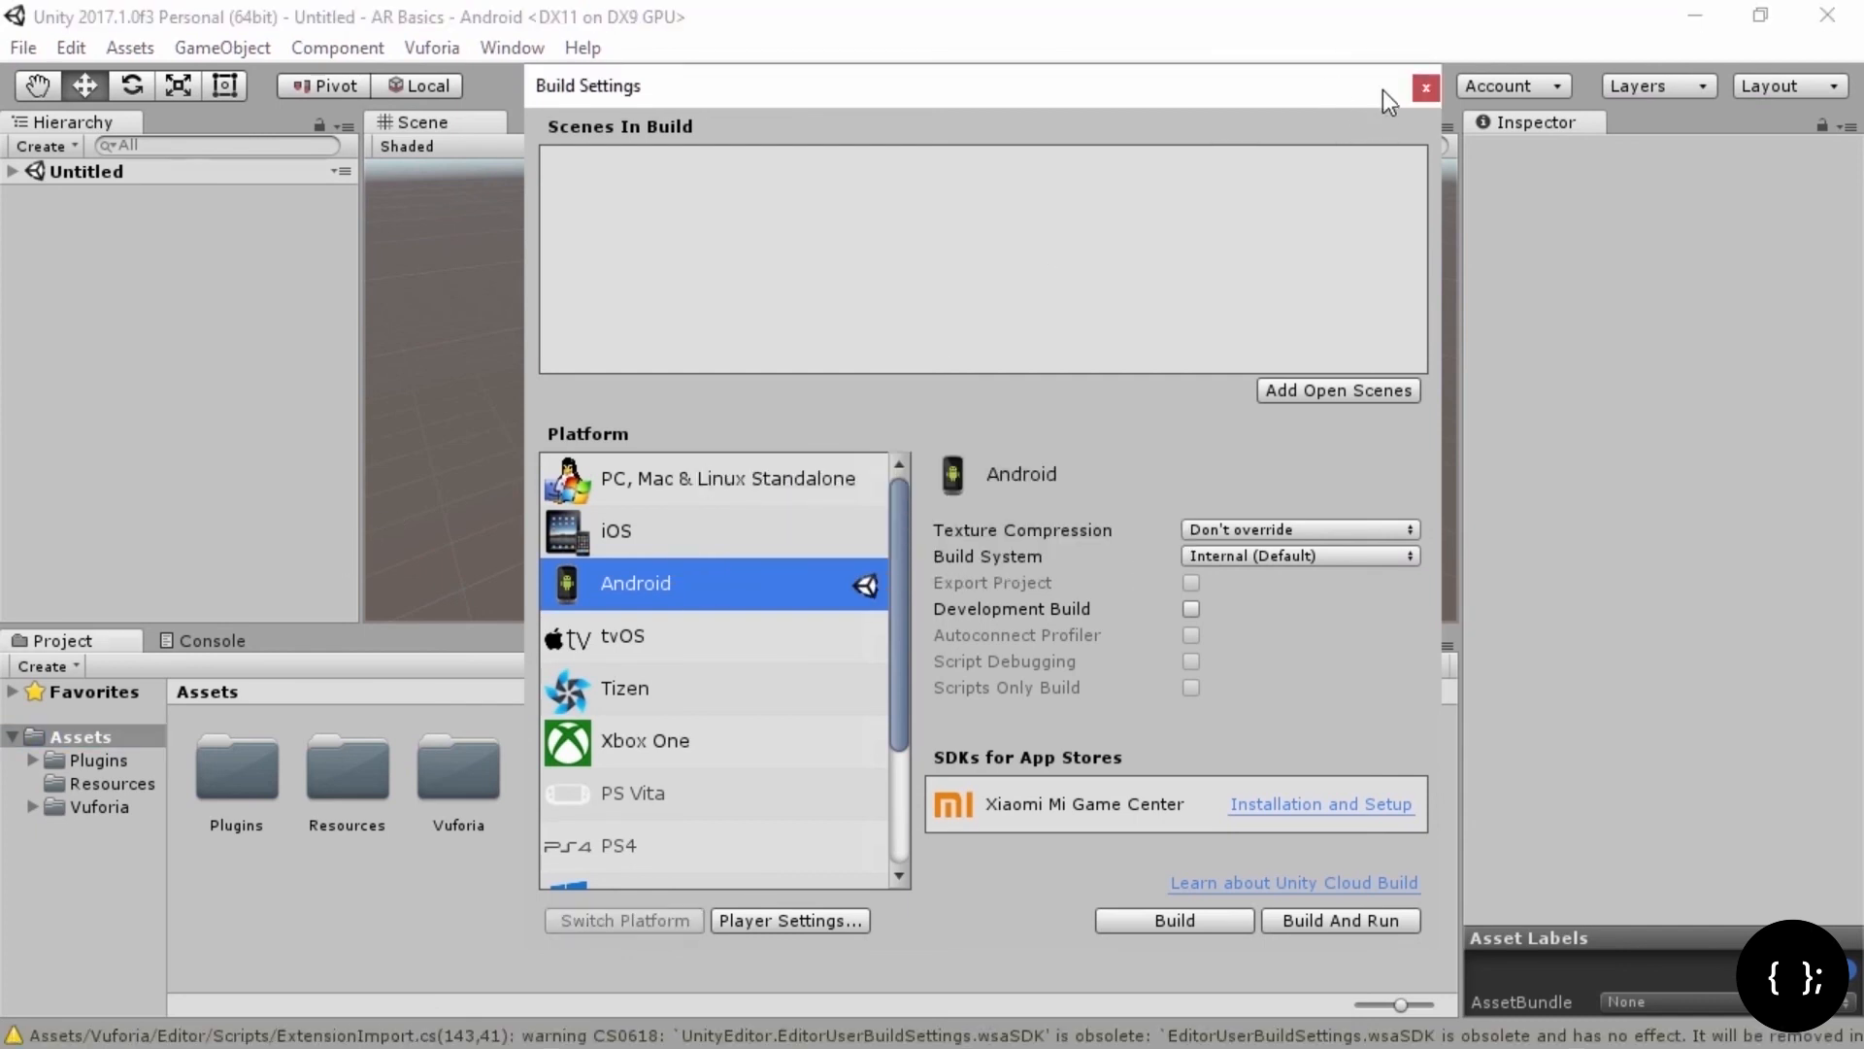
pyautogui.click(1423, 84)
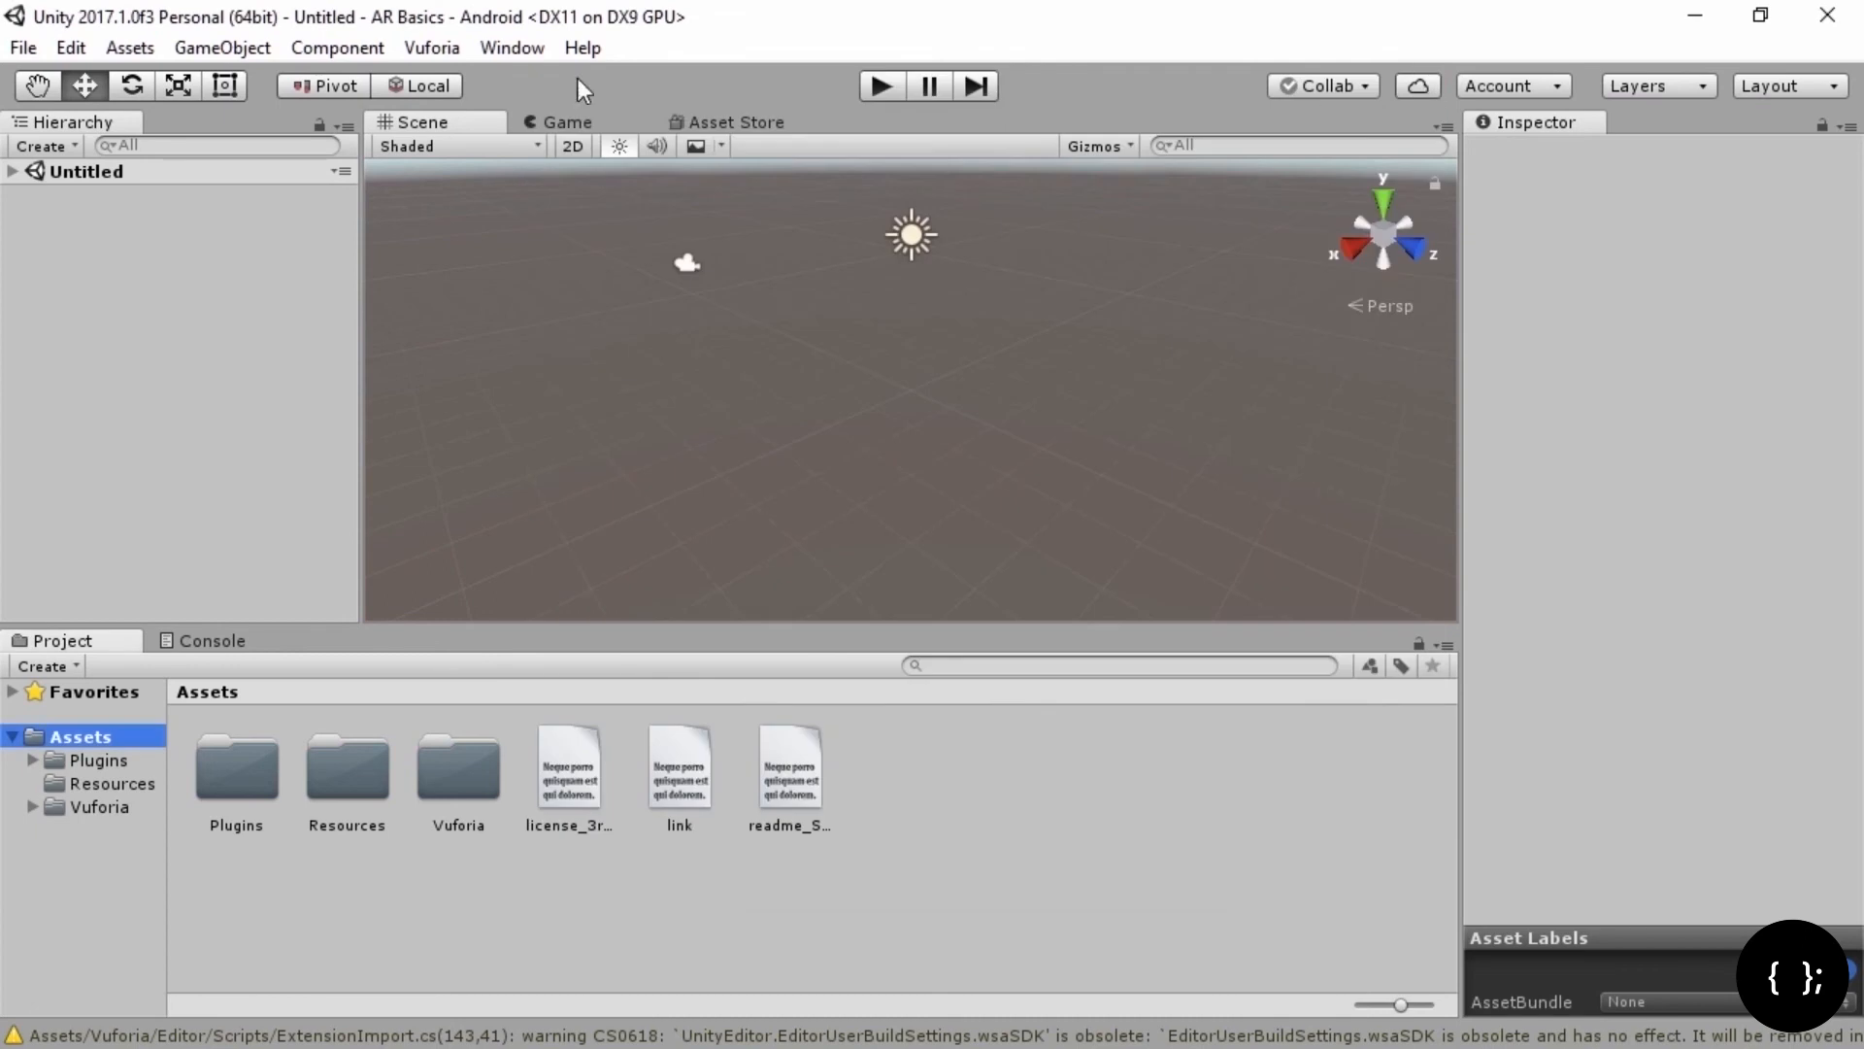
# Step: Save the current scene as 'No Target' in the Assets folder
pyautogui.click(23, 50)
pyautogui.click(102, 185)
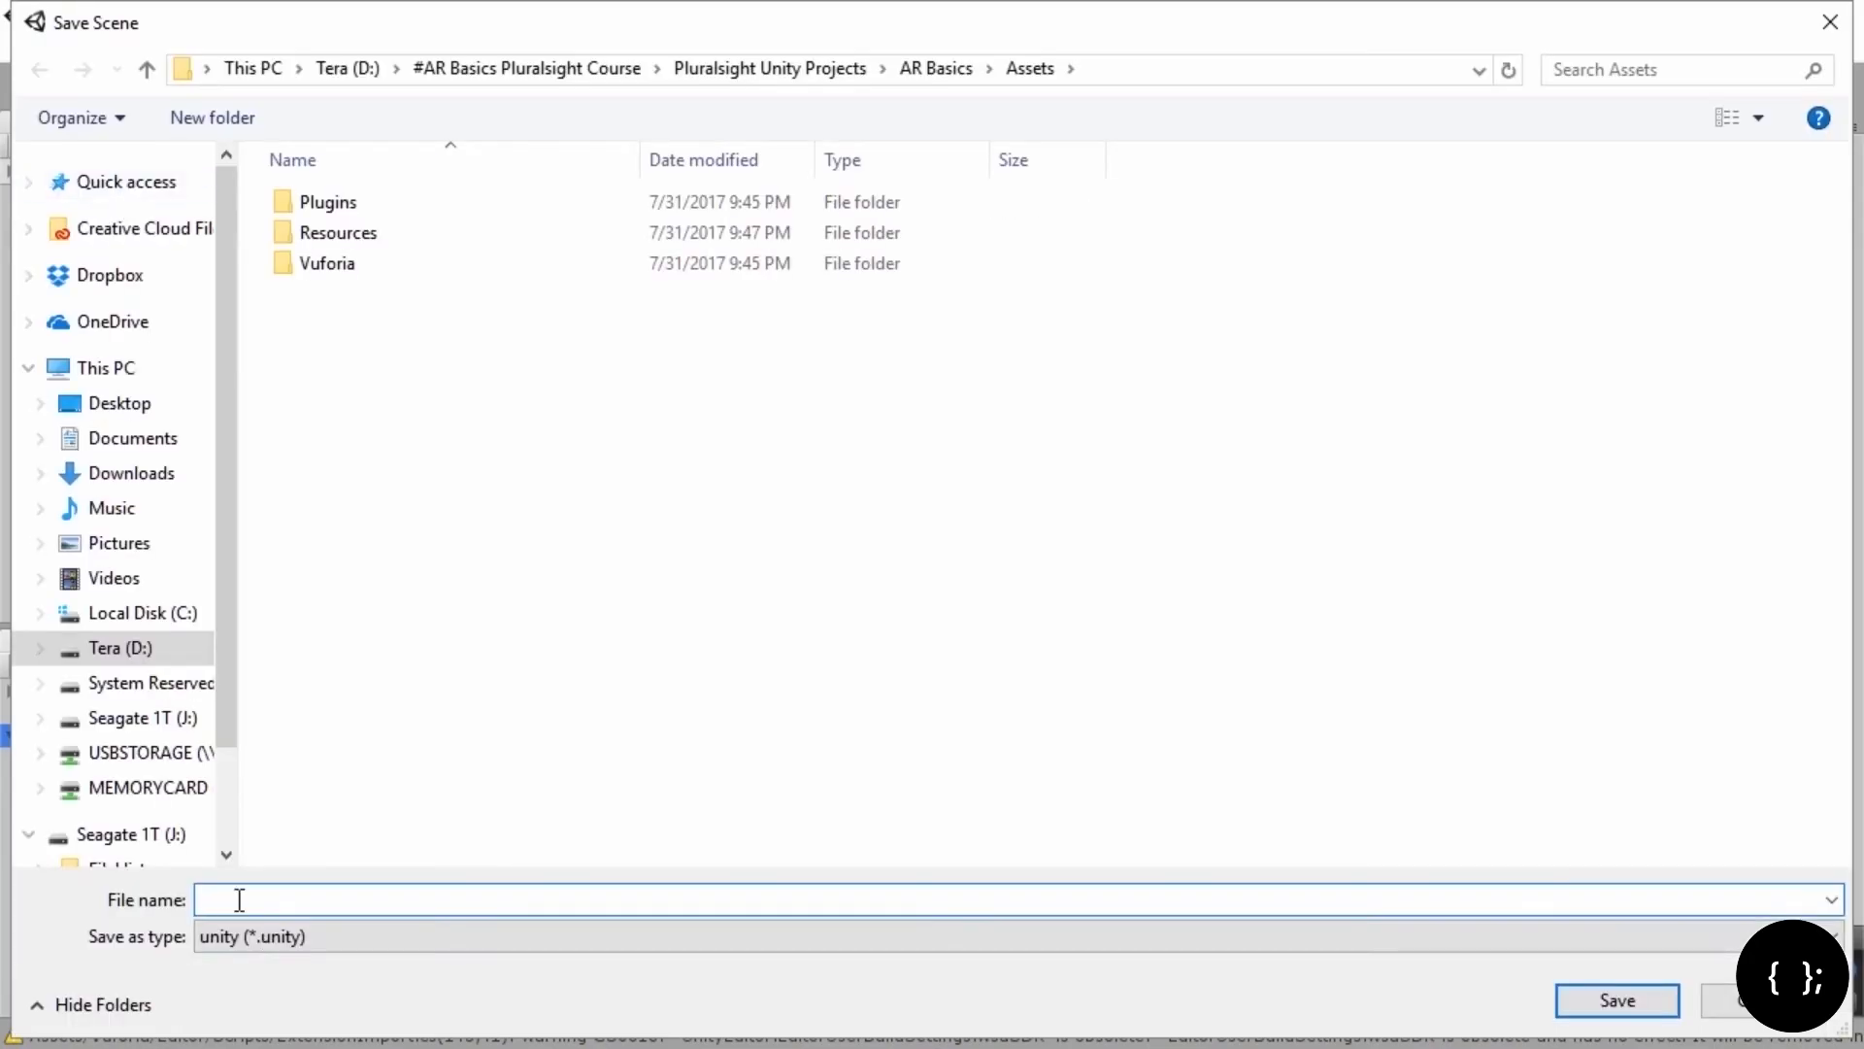
pyautogui.write('No Target')
pyautogui.click(1614, 1001)
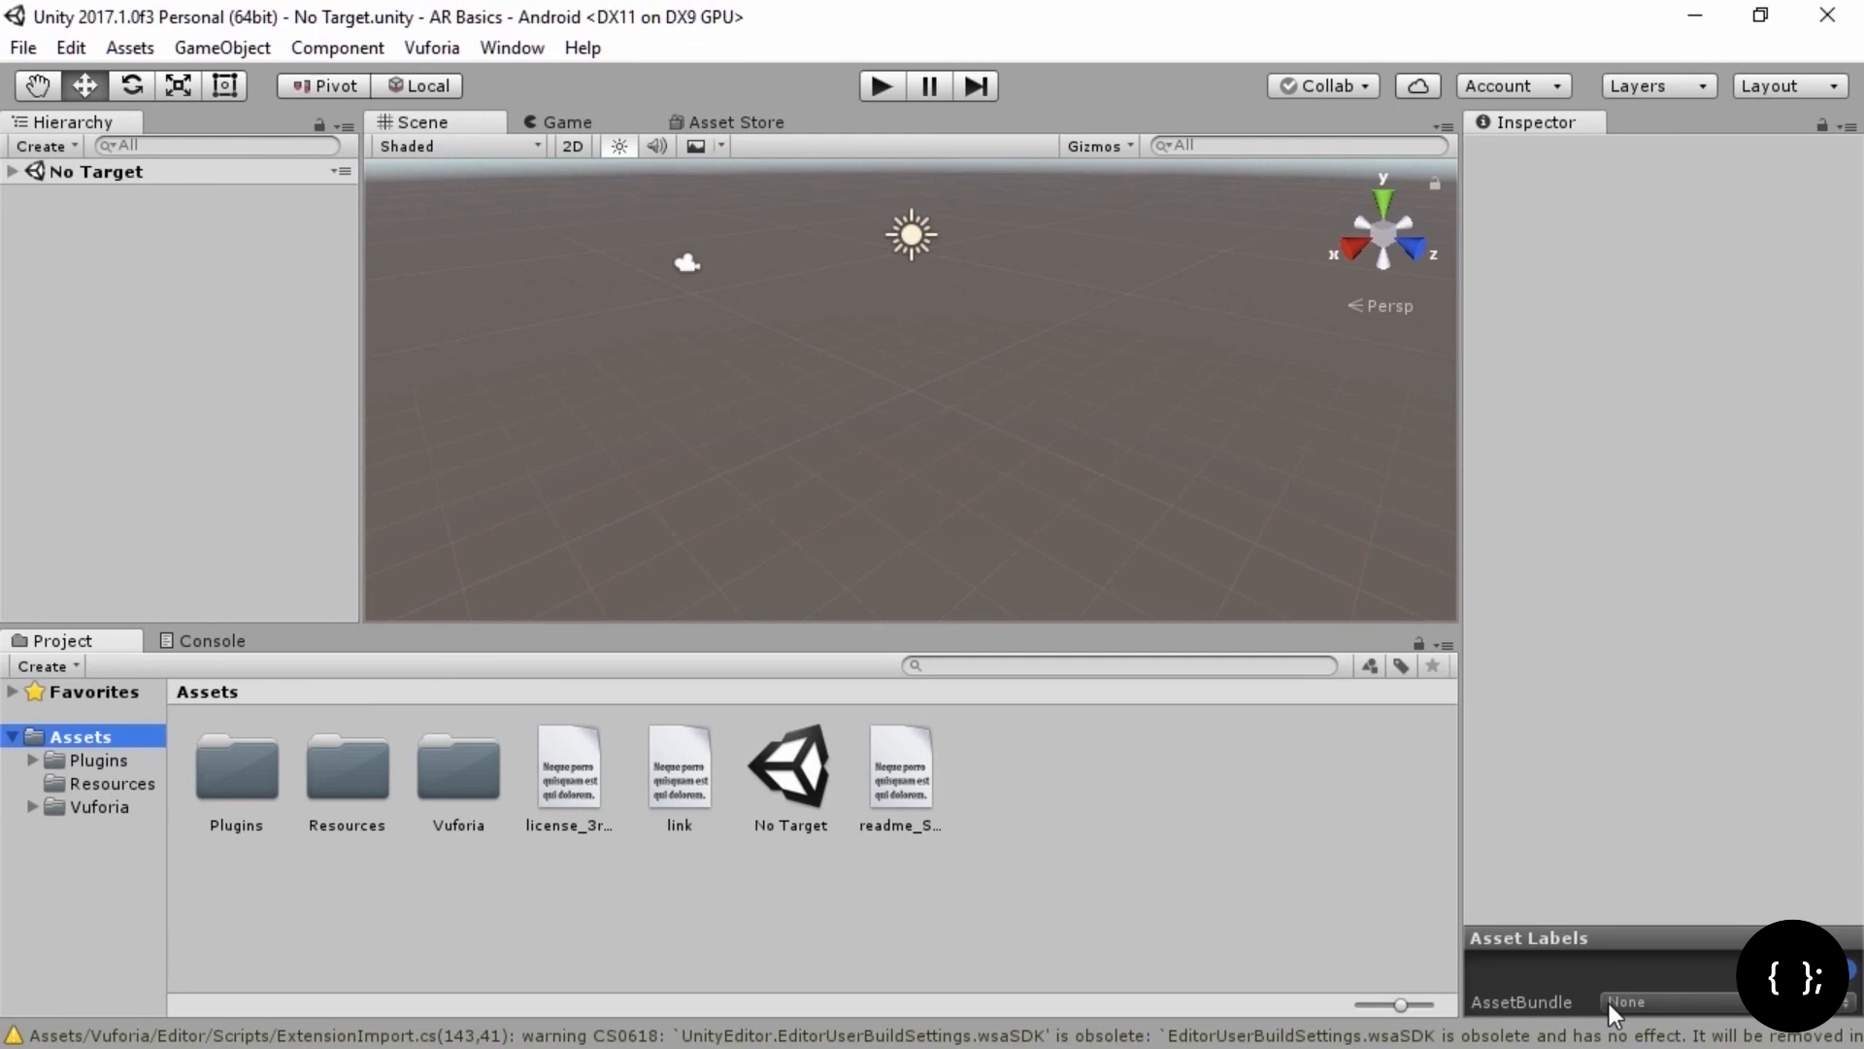